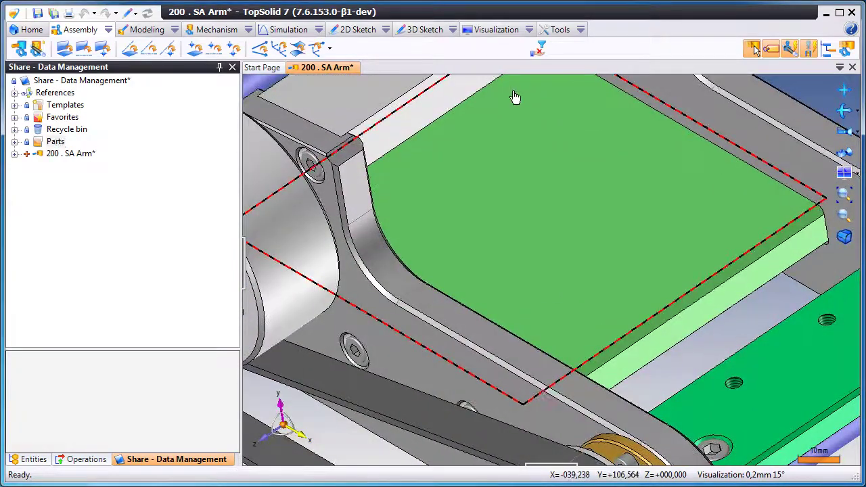
Step: Open the Inferior Plate from the 200 . SA Arm assembly via Others > Open Document
right_click(515, 92)
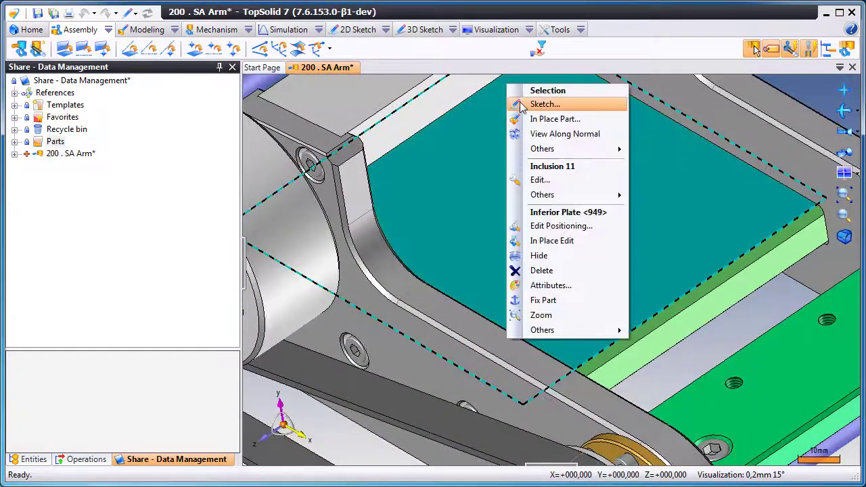
mouse_move(611, 330)
click(686, 396)
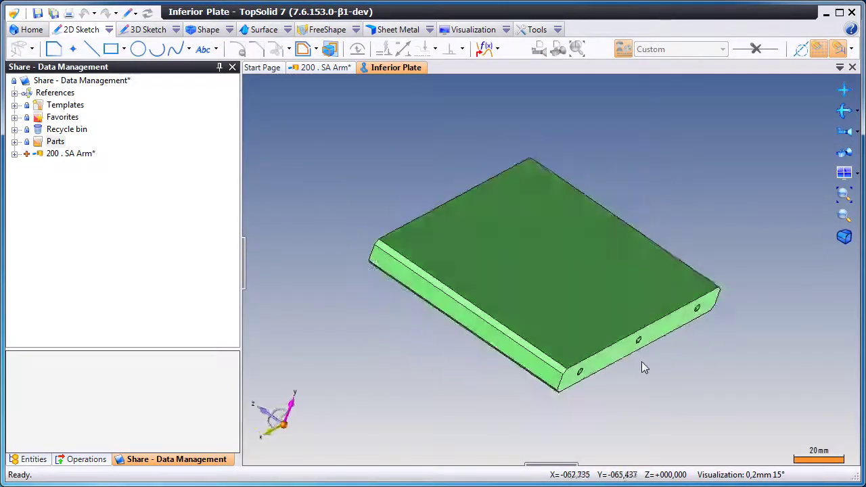
Step: Locate the Inferior Plate in the project tree and check it in
right_click(392, 69)
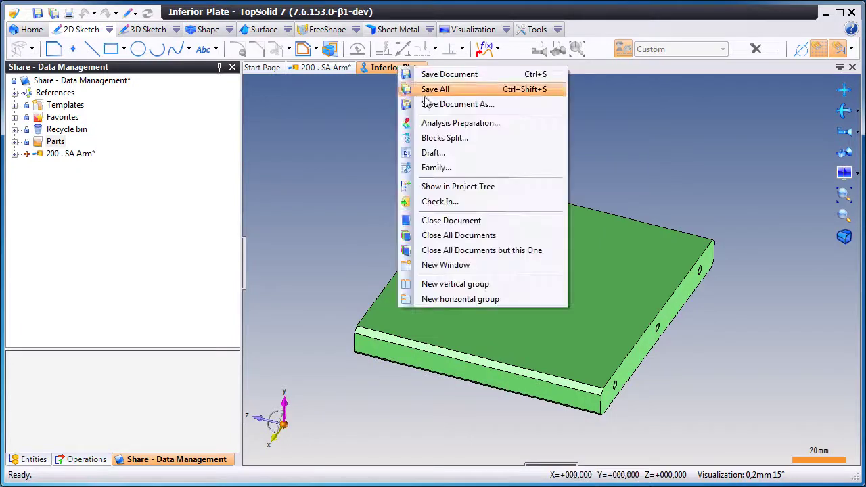
click(480, 186)
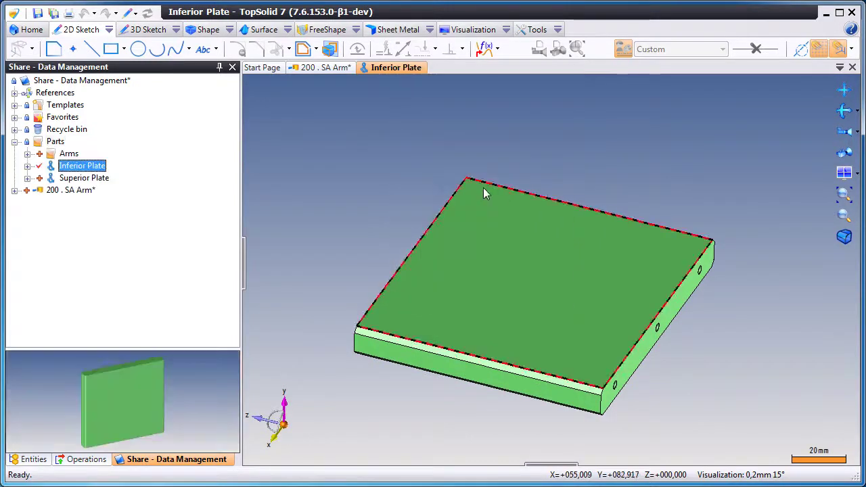
click(27, 166)
right_click(98, 171)
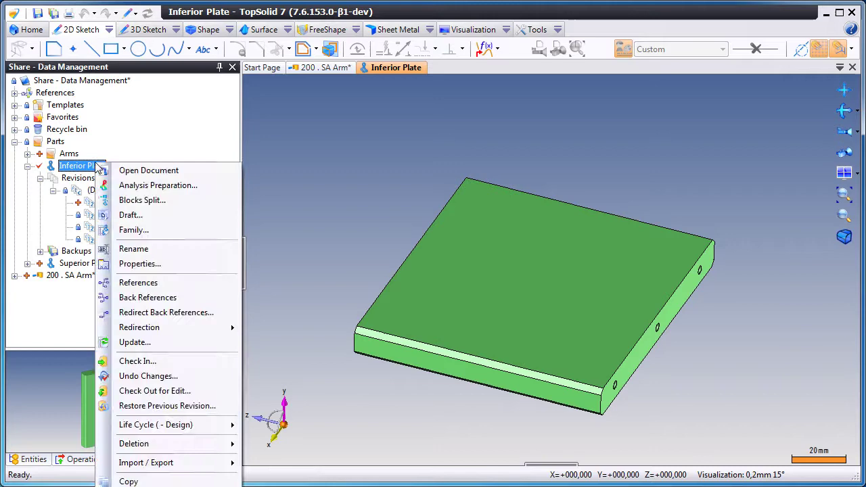
click(207, 358)
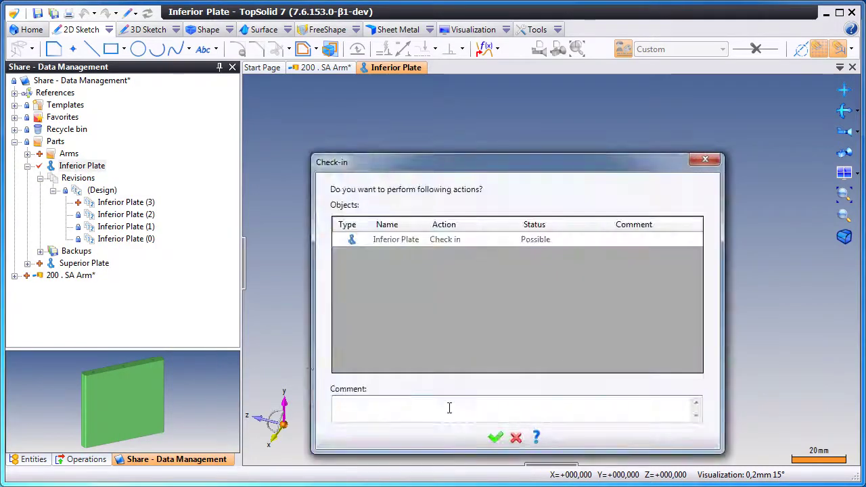
click(495, 439)
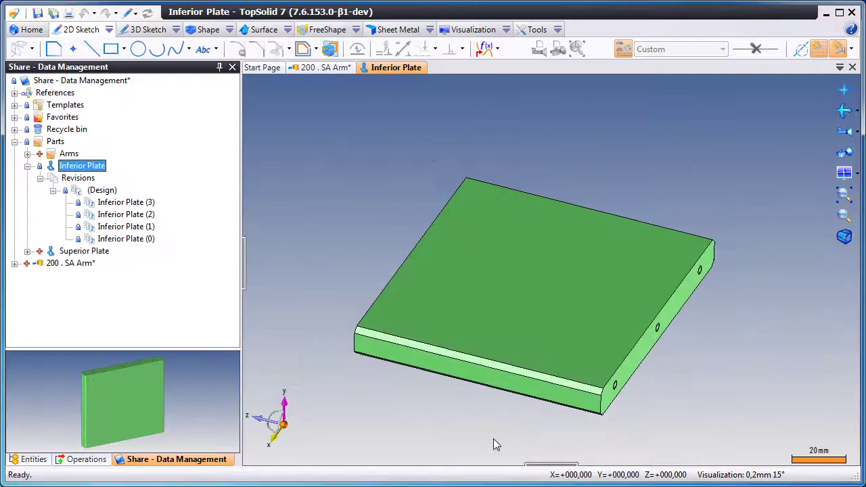
Step: Validate the Inferior Plate's current revision through Life Cycle > Validate
right_click(94, 168)
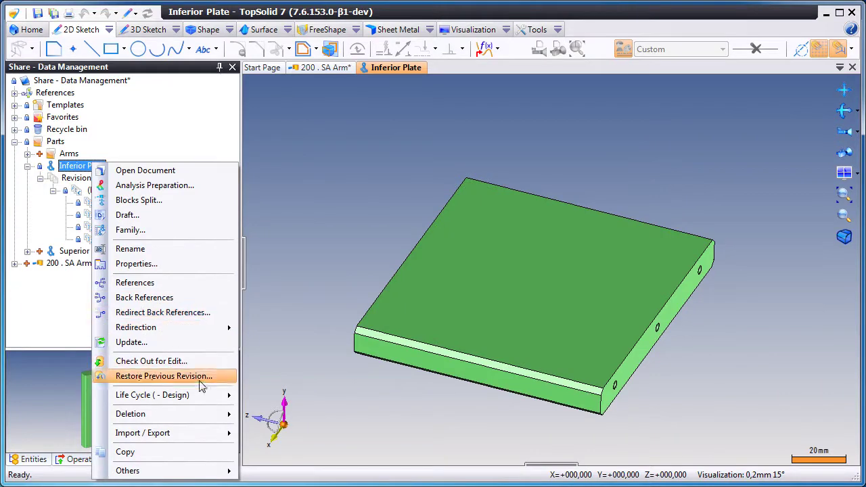
mouse_move(209, 396)
click(278, 397)
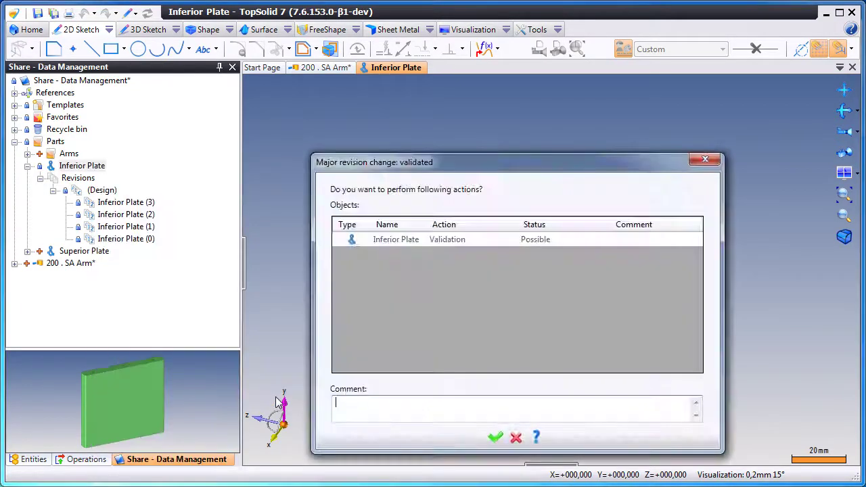
click(496, 438)
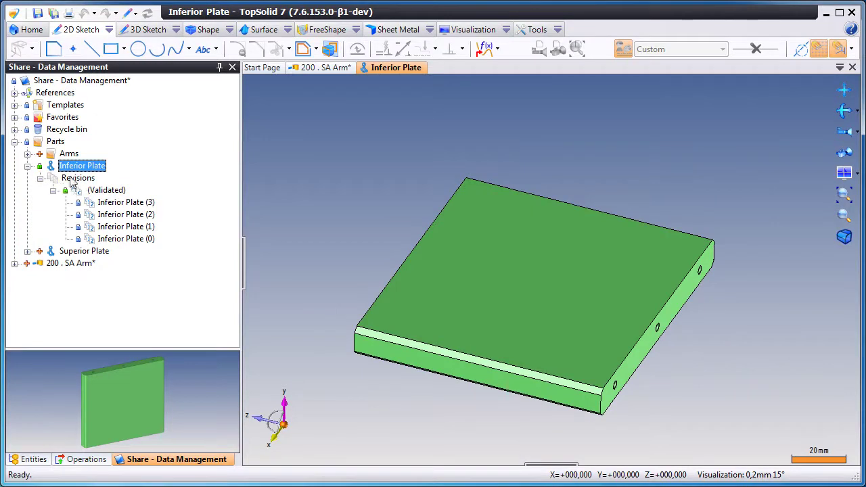
click(28, 167)
Step: Draft the Inferior Plate with a bottom-camera main view, a projected view and an isometric view
right_click(91, 168)
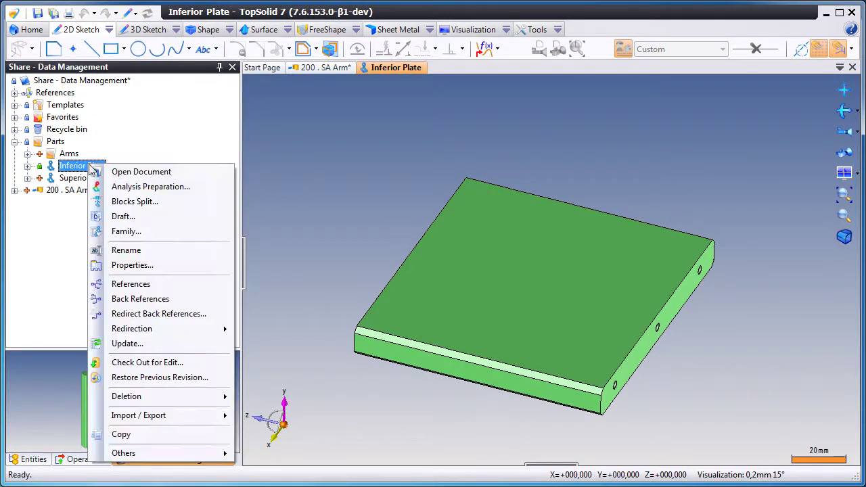
click(176, 217)
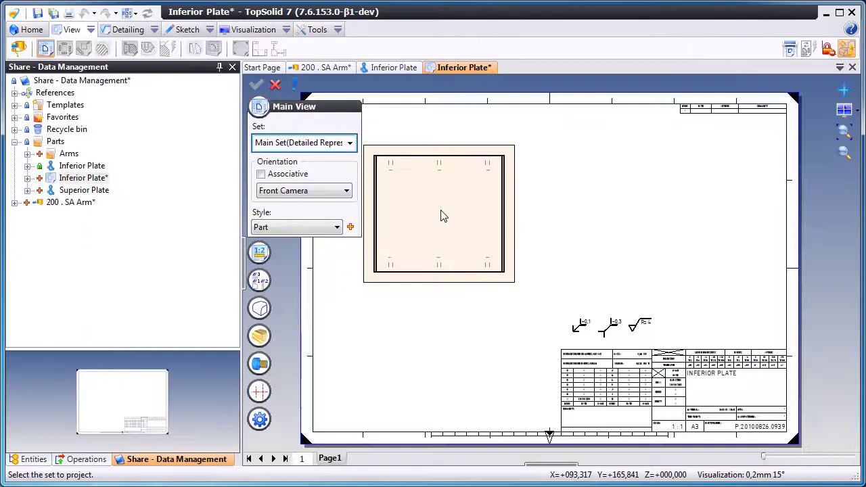
click(438, 208)
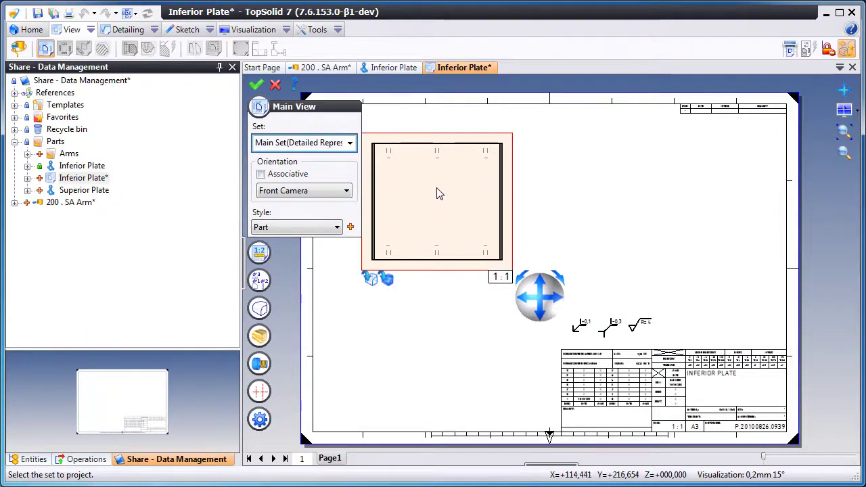
click(539, 287)
right_click(442, 279)
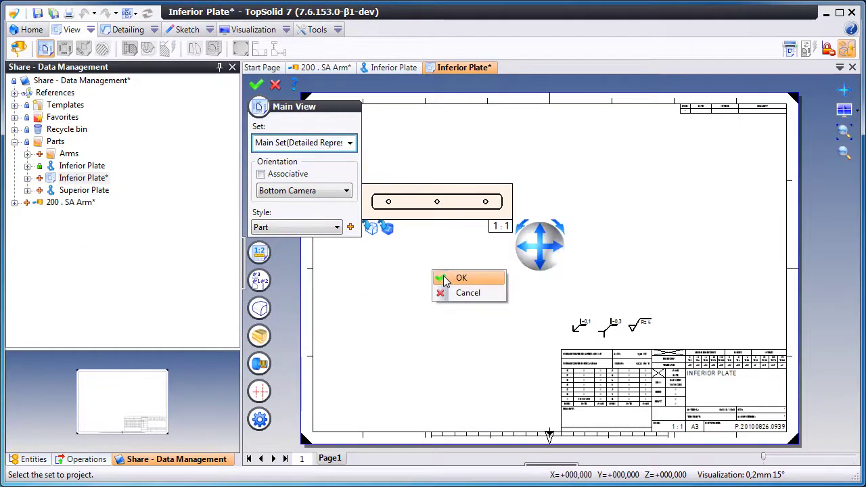
click(437, 325)
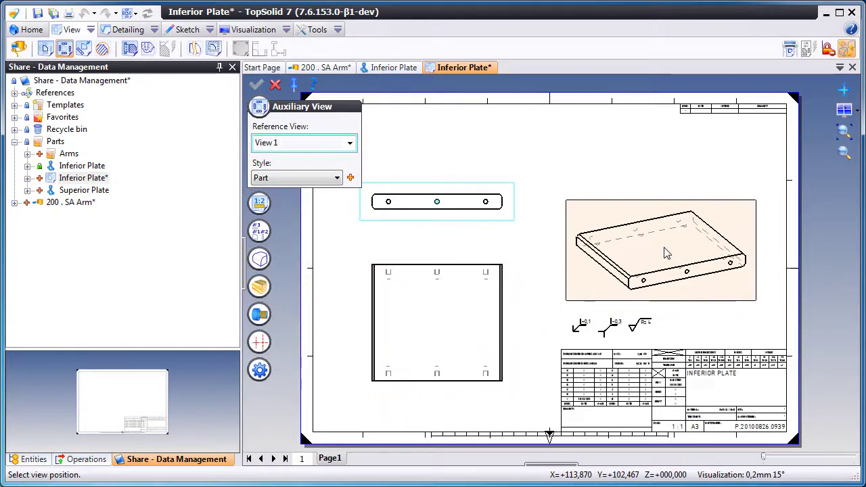
click(668, 252)
click(277, 84)
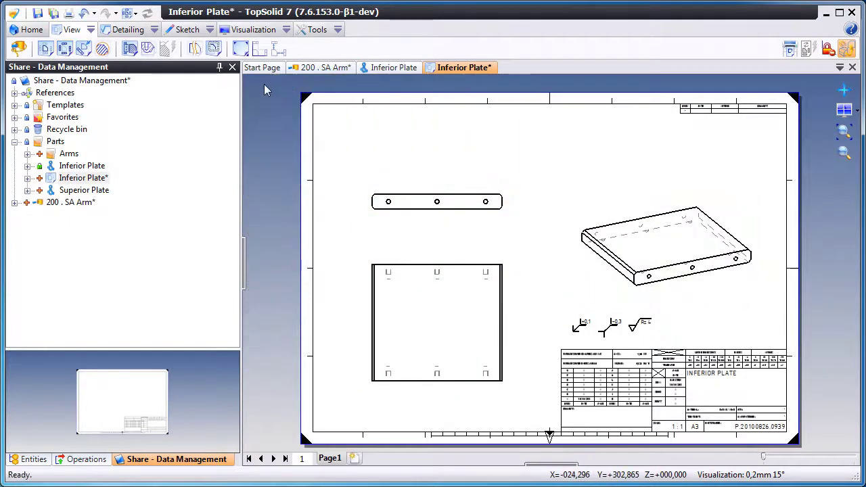
Step: Dimension the square view at 96 and the plate strip at 110
click(118, 30)
click(91, 48)
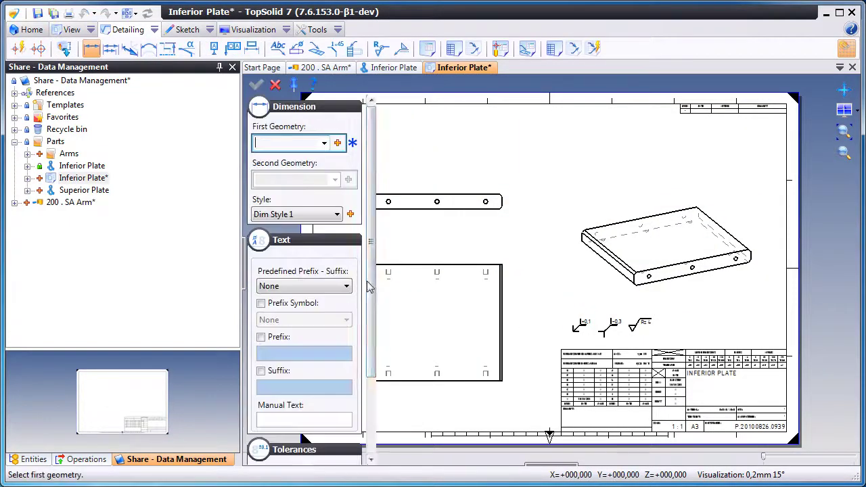
click(413, 266)
click(422, 380)
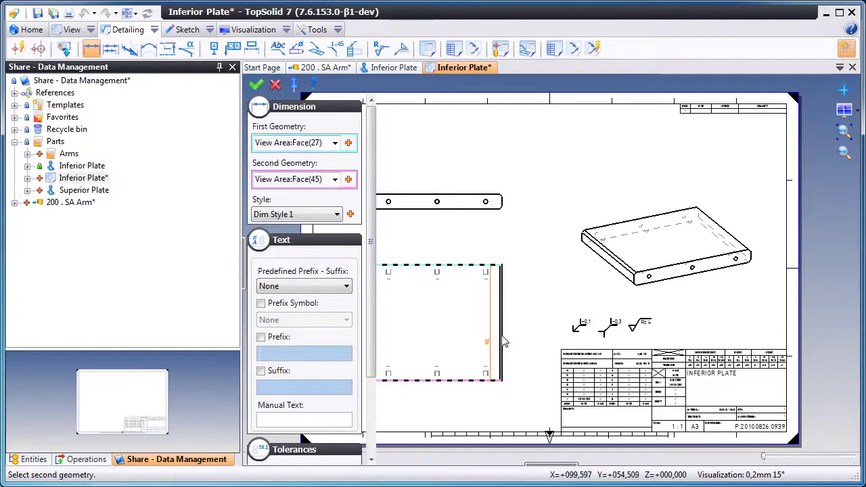
click(531, 326)
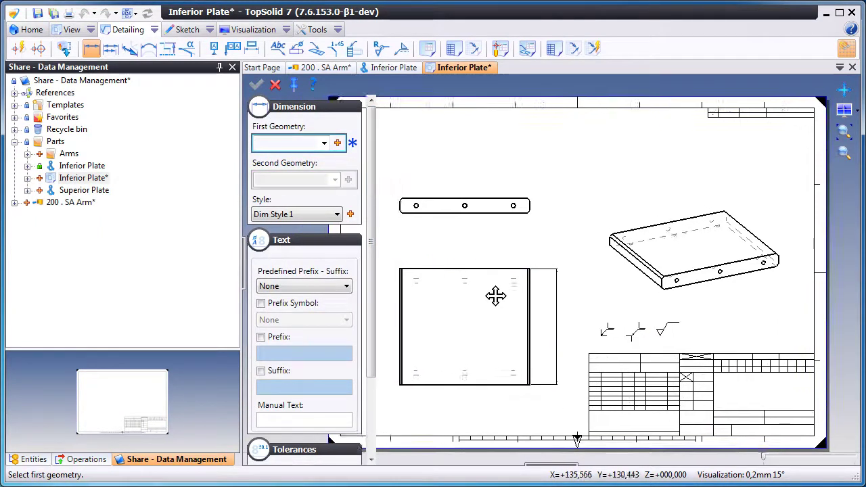
click(426, 212)
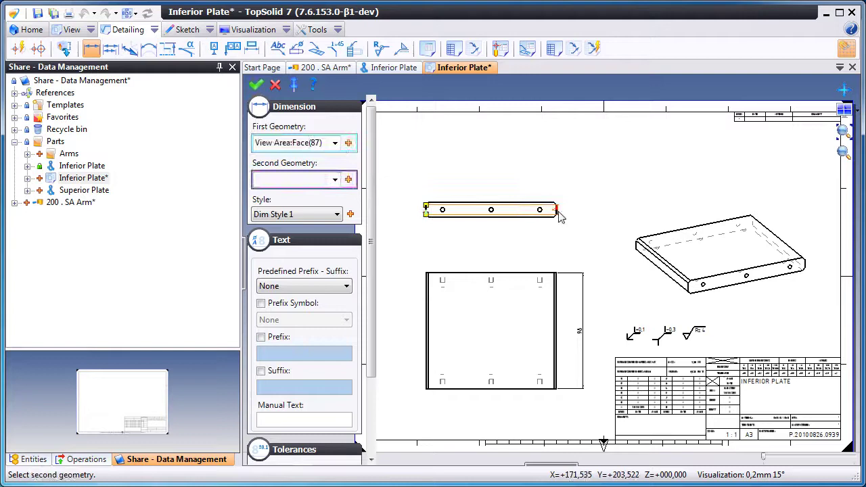
click(556, 210)
click(492, 178)
key(Escape)
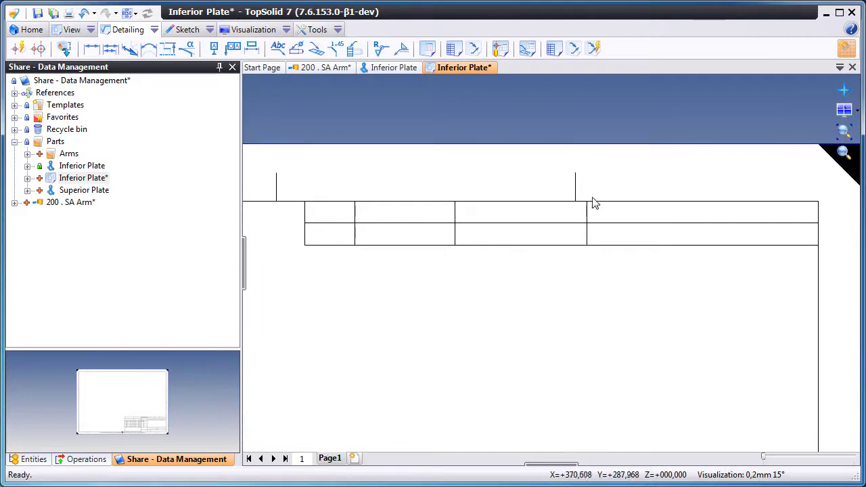
Step: Widen the INDEX column and enter date 10/10/2011 in the revision row
double_click(360, 231)
drag(355, 217, 378, 217)
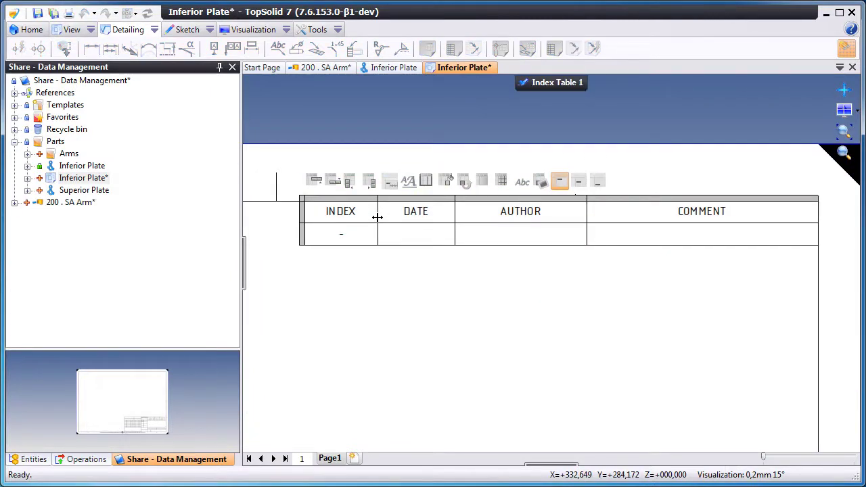
click(380, 225)
double_click(419, 235)
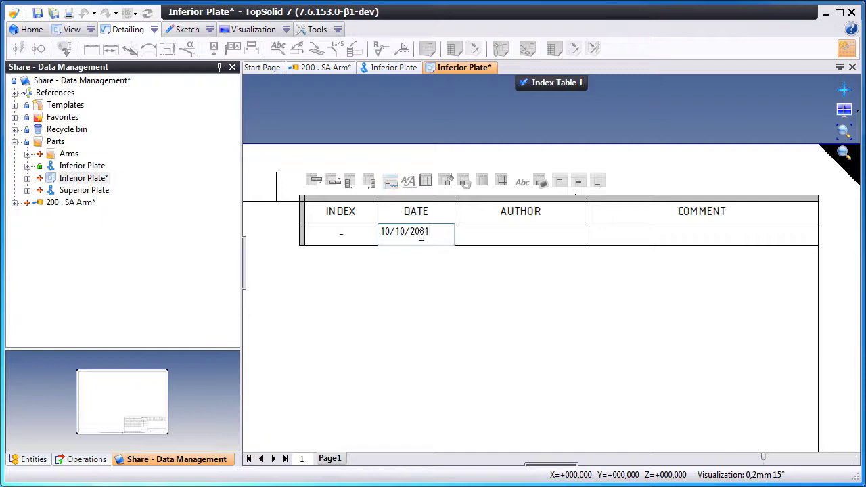
text(10/10/2011)
click(512, 250)
Step: Fill in the author and comment CREATION, widen the DATE column, and exit table editing
double_click(528, 245)
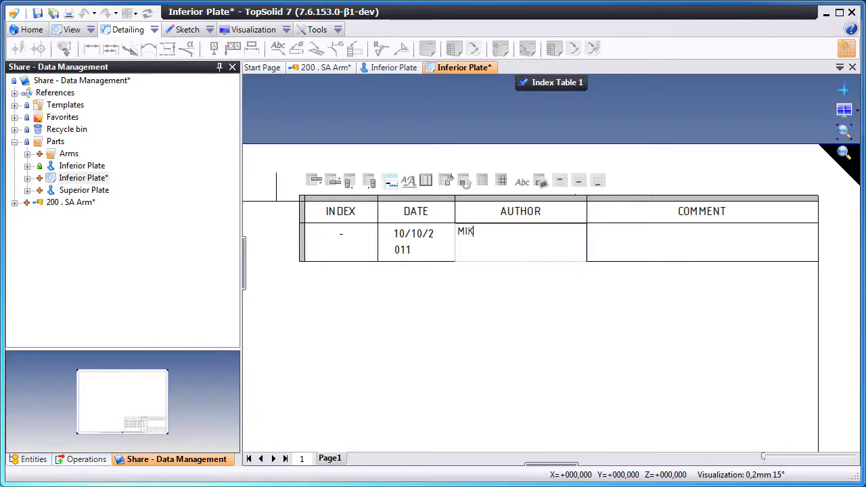
click(691, 246)
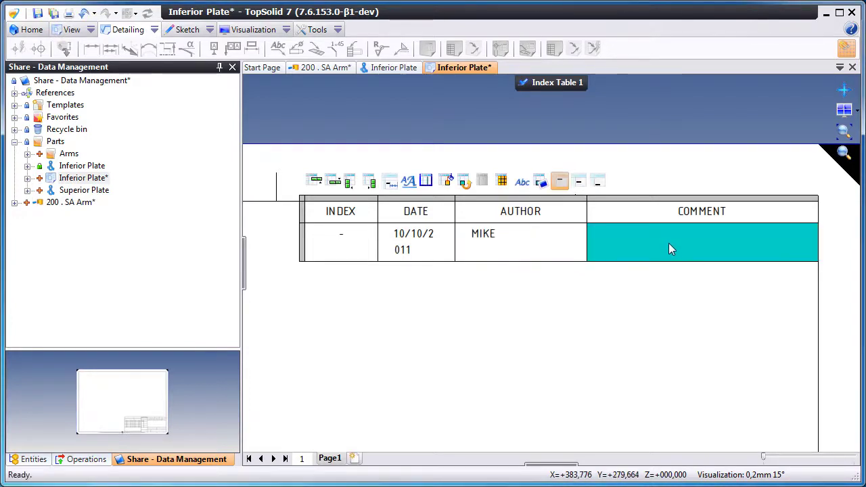
double_click(668, 243)
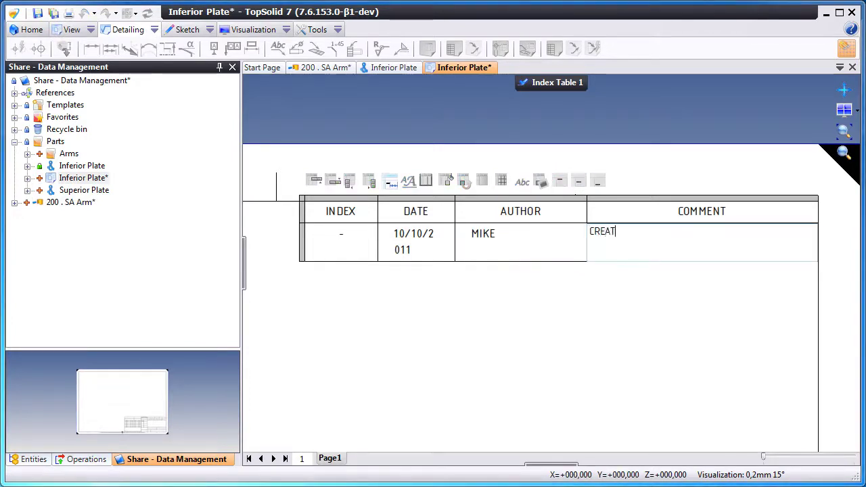
text(CREATION)
click(518, 273)
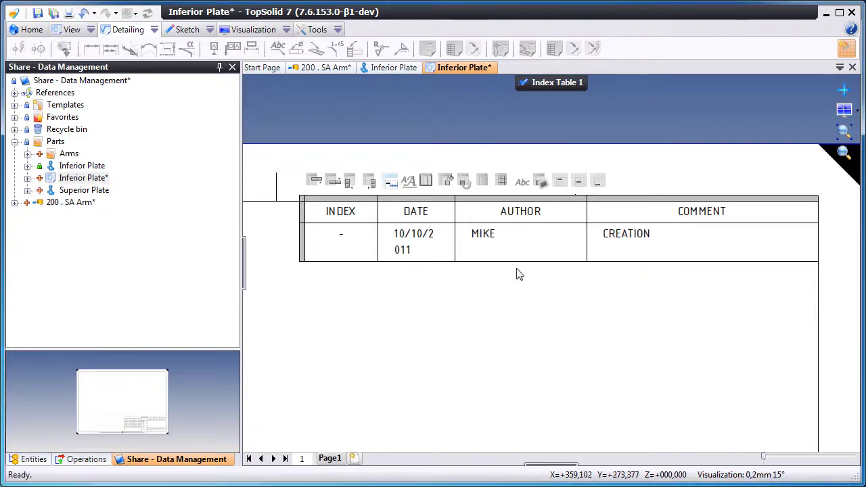
drag(455, 209, 480, 207)
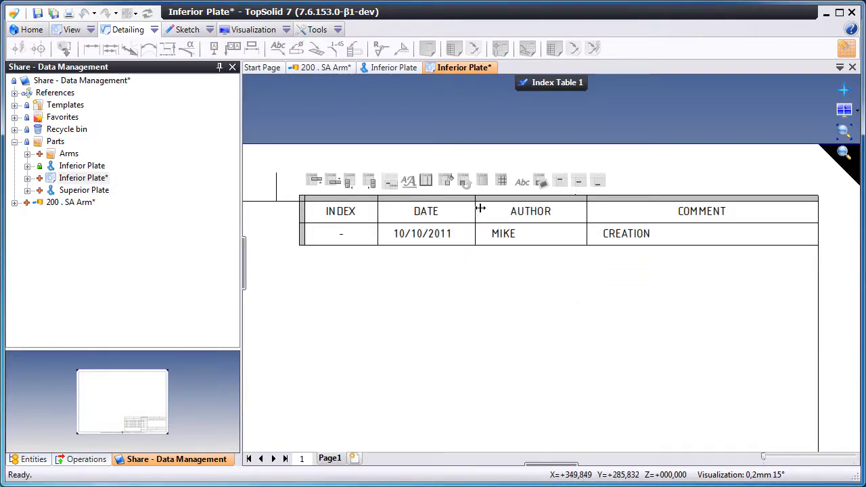
click(568, 86)
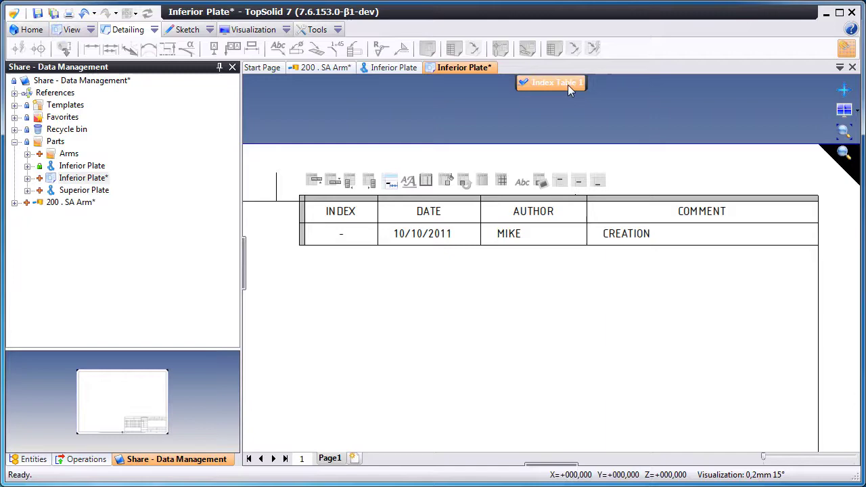
Step: Check in the Inferior Plate drawing and expand the part node to list revisions (0) to (3)
click(844, 133)
right_click(486, 67)
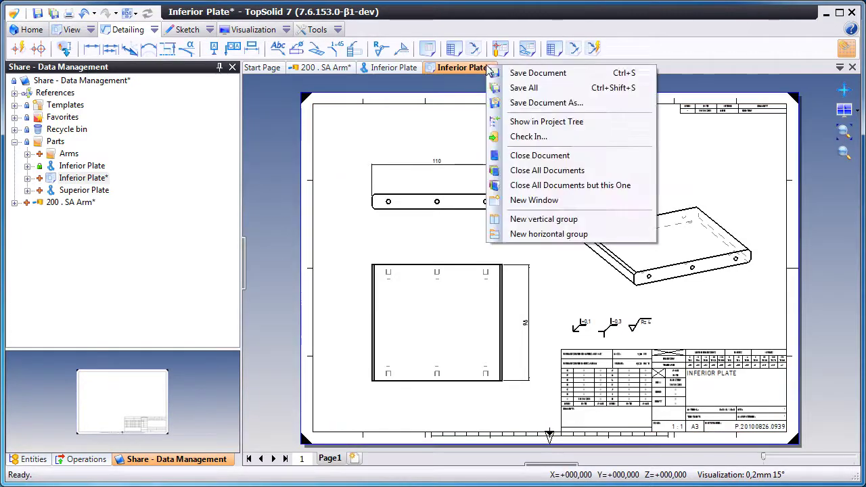
click(549, 140)
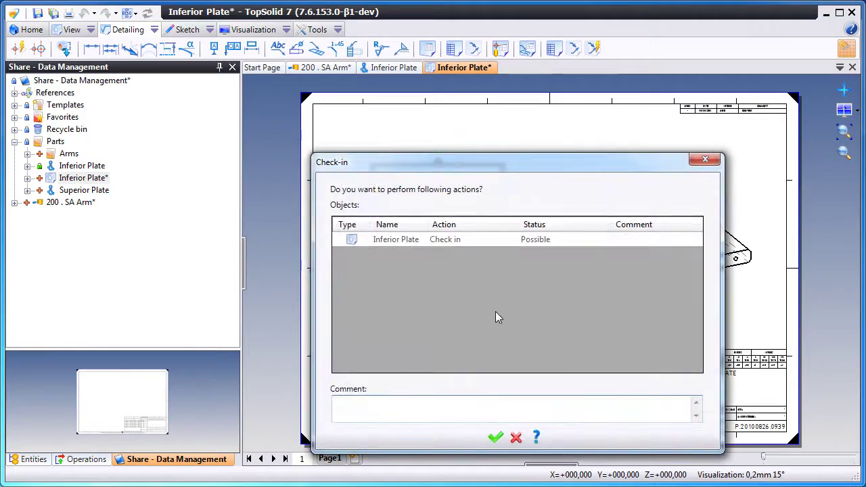
click(496, 439)
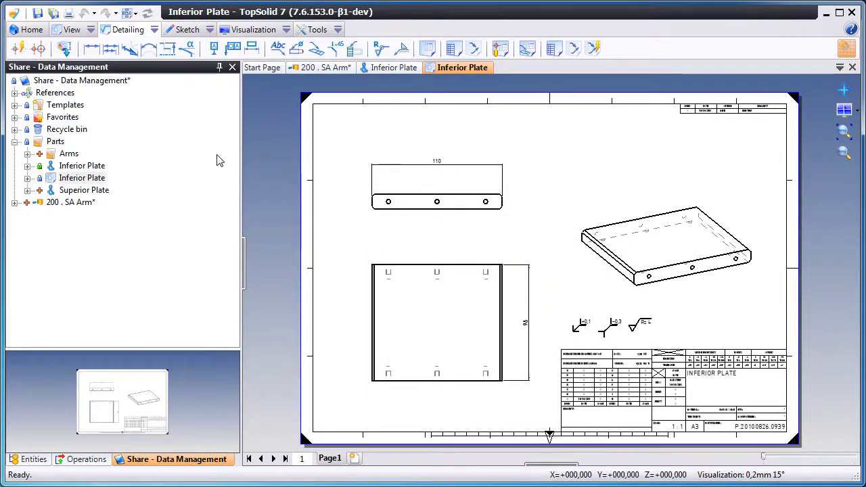
click(27, 166)
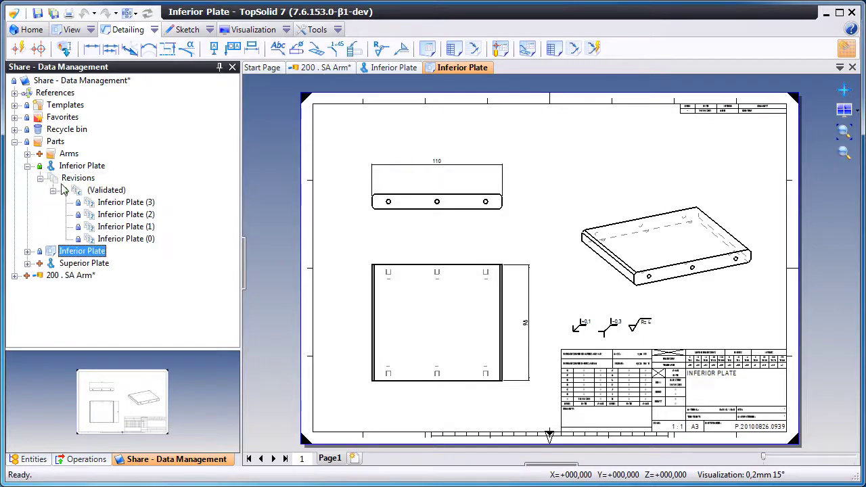
Step: Start a sketch on the plate's top face, view from top, and expand the new A (Design) revision
click(389, 68)
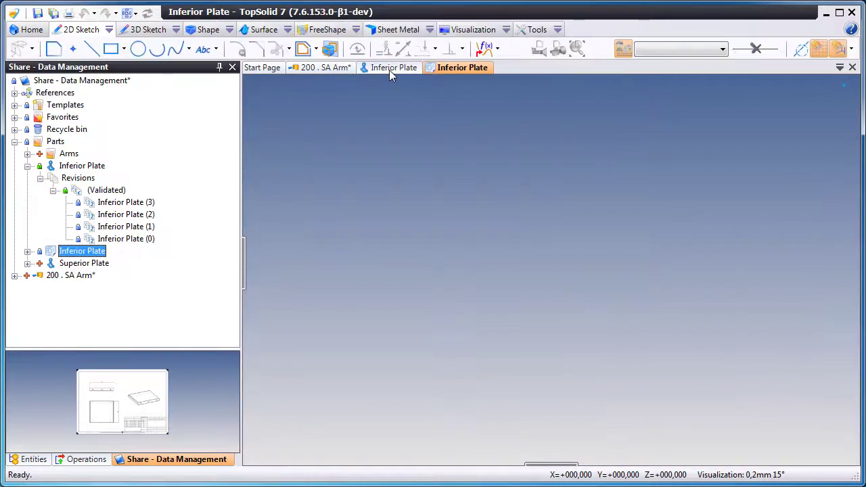
middle_drag(382, 176, 494, 265)
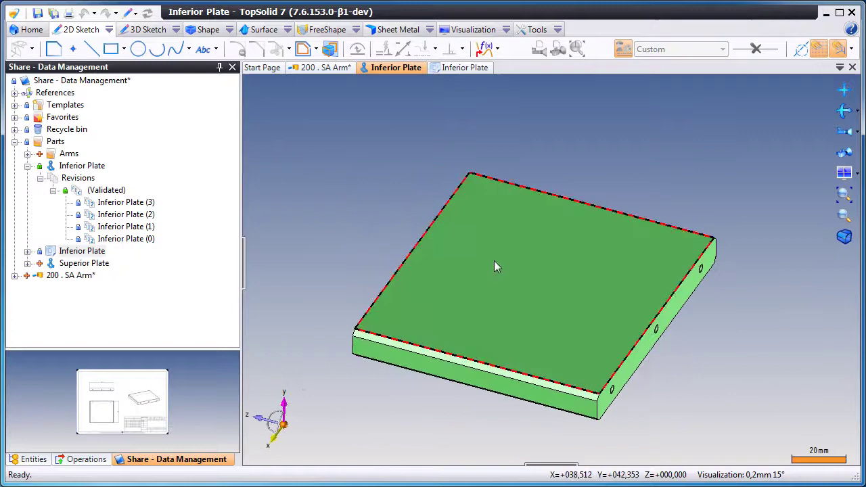
right_click(494, 261)
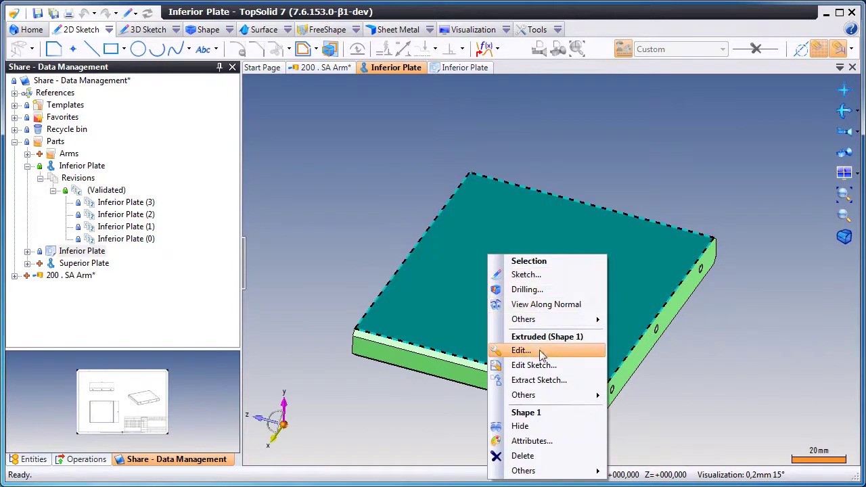
click(554, 278)
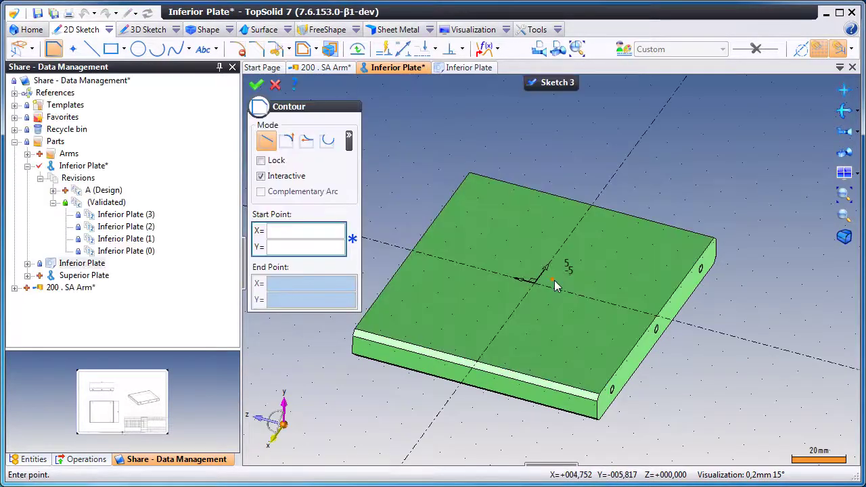
click(539, 49)
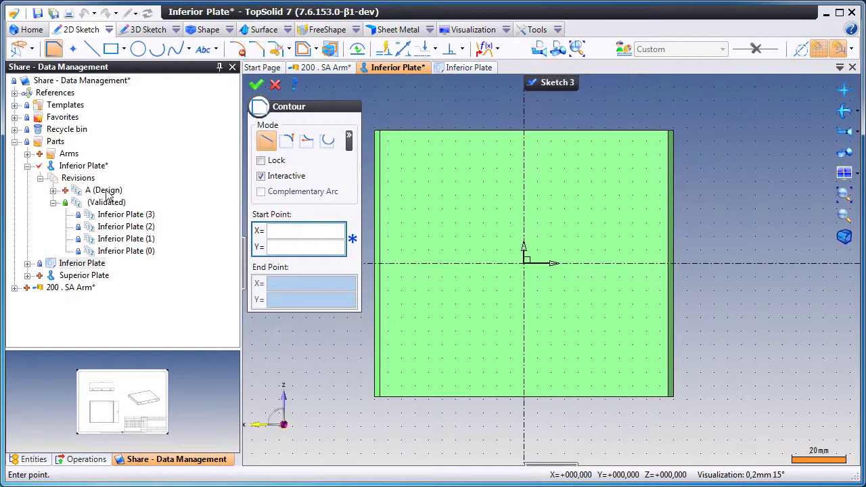
click(107, 192)
click(52, 191)
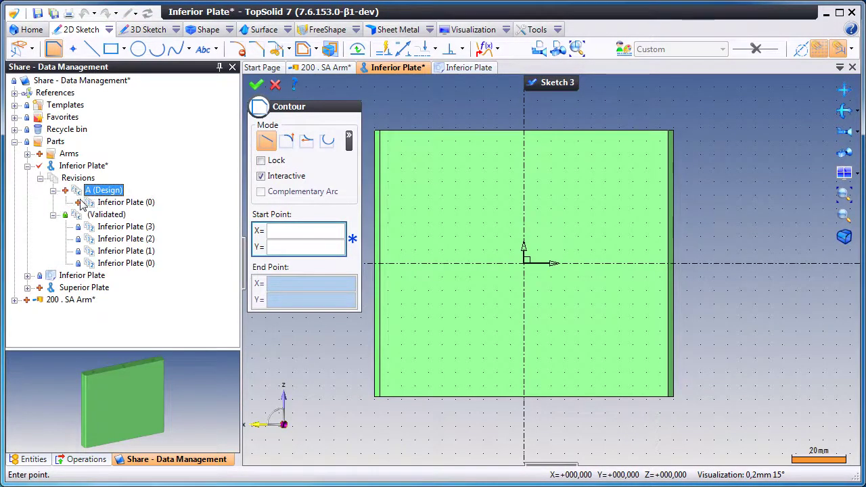
Step: Draw a rectangle from corner -32.5,32.5 to 32.5,-32.5, forming a 65 × 65 square
key(r)
click(435, 175)
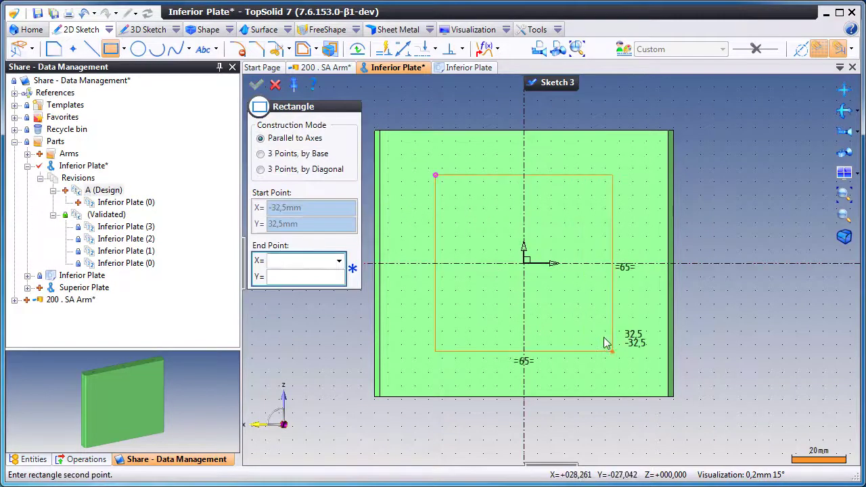
click(610, 347)
key(Escape)
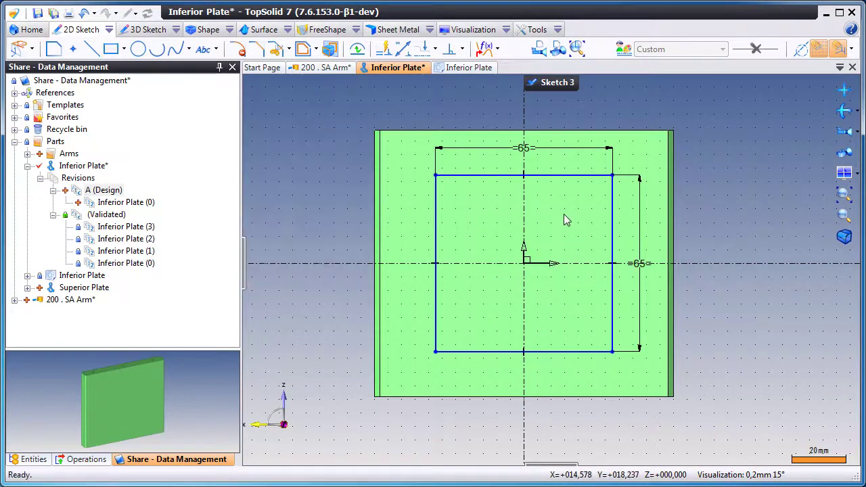
right_click(567, 215)
Step: Create a pocket from the 65 square sketch with its depth limit set to Through
click(634, 353)
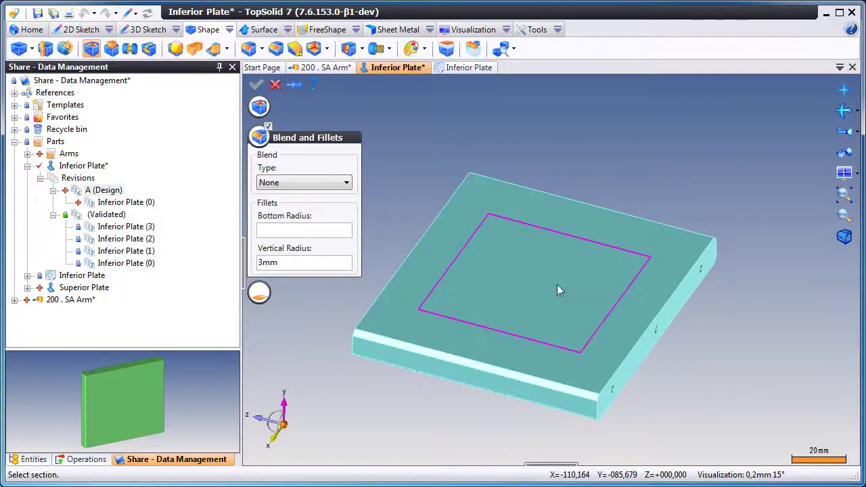
right_click(543, 311)
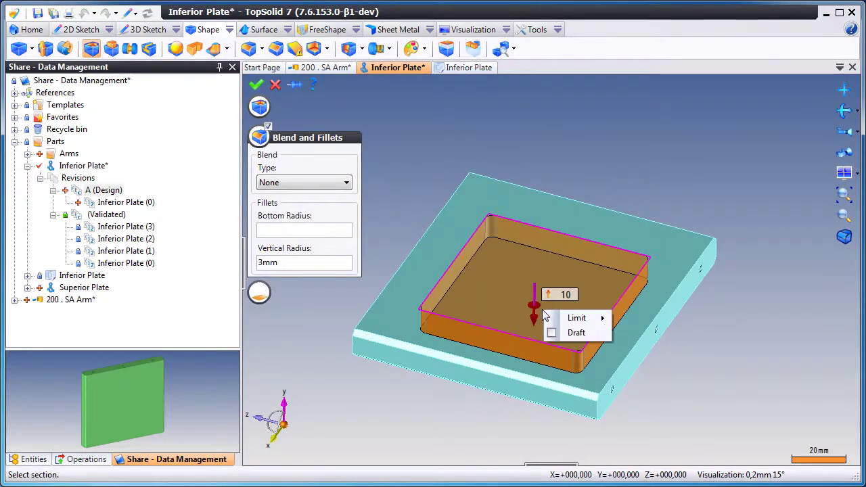
mouse_move(579, 318)
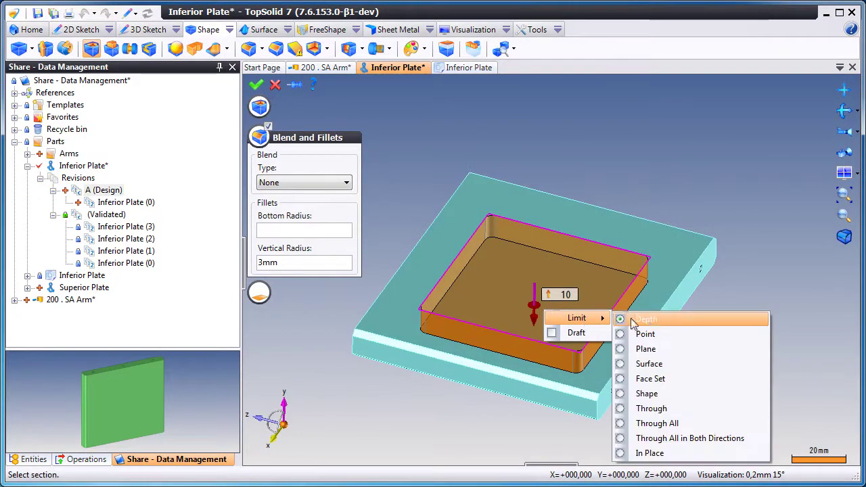
click(680, 408)
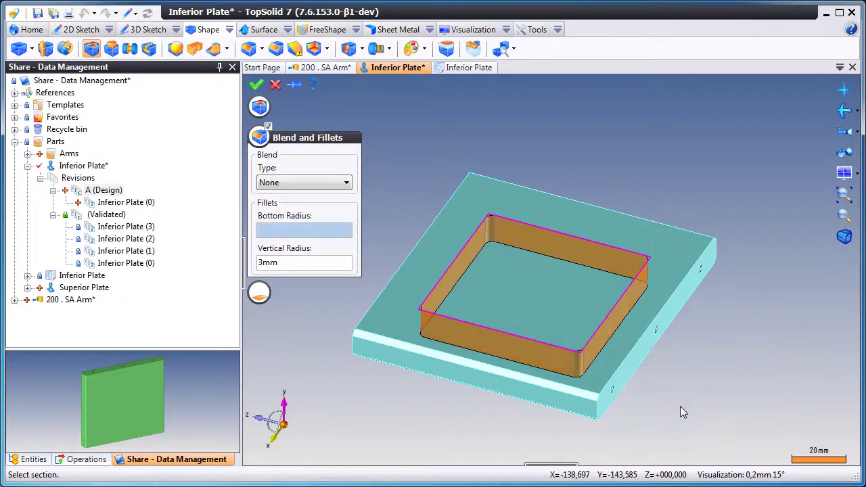
Step: Validate the through pocket and check in the modified Inferior Plate part
click(255, 86)
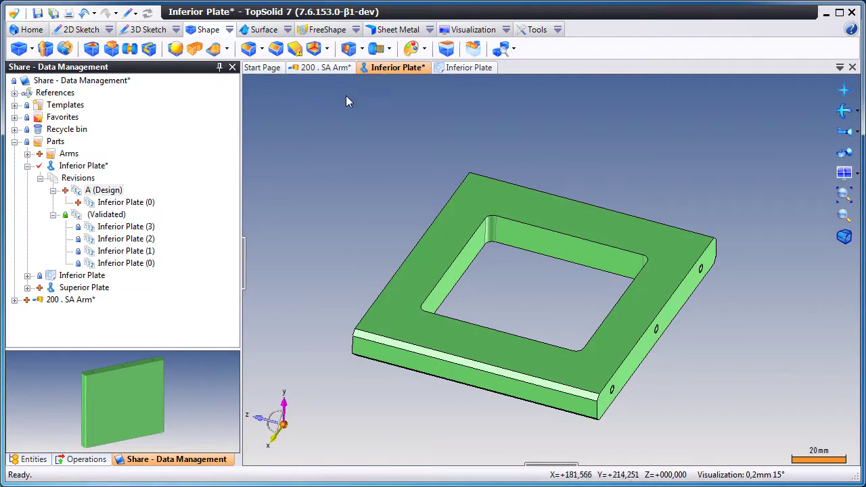
right_click(409, 71)
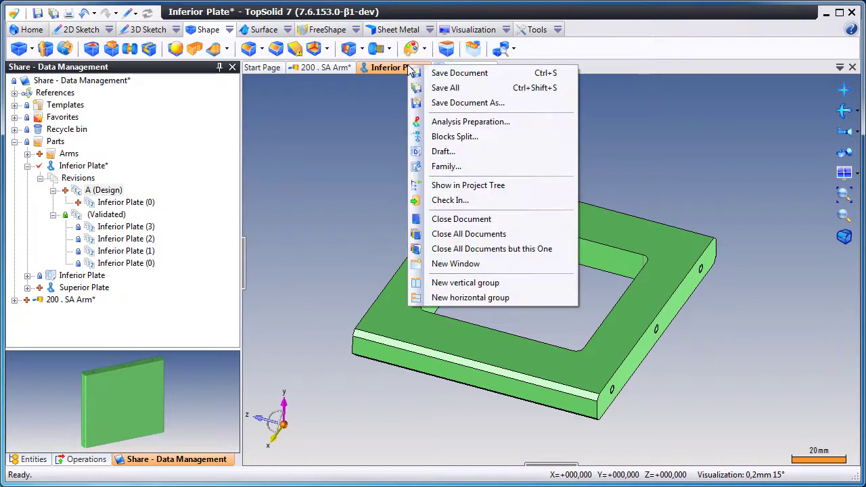
click(472, 204)
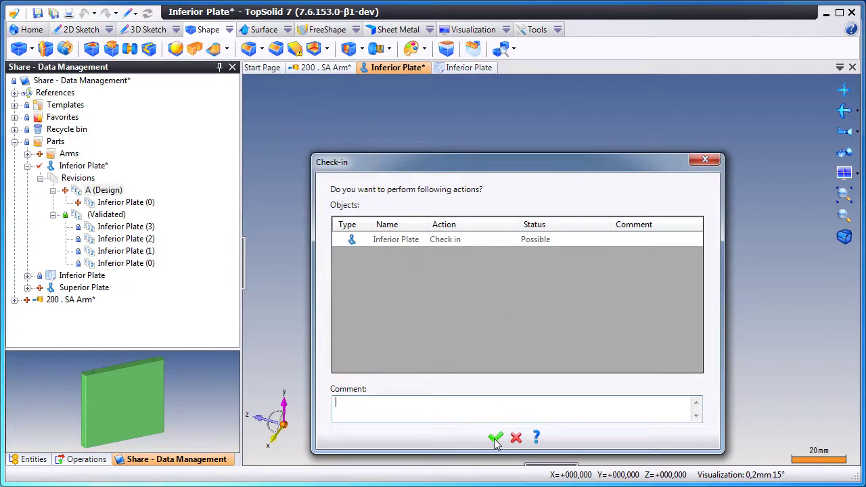
click(495, 439)
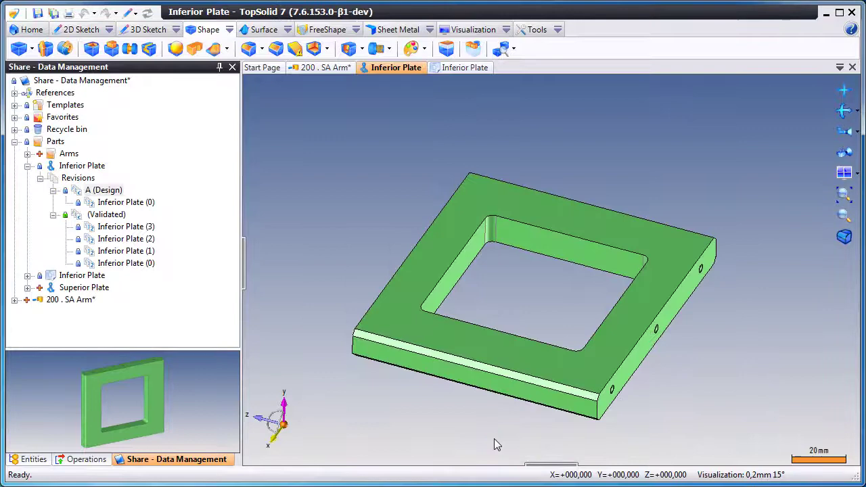
Step: Redirect the drawing's references to the latest major revision of the Inferior Plate
right_click(457, 68)
click(512, 125)
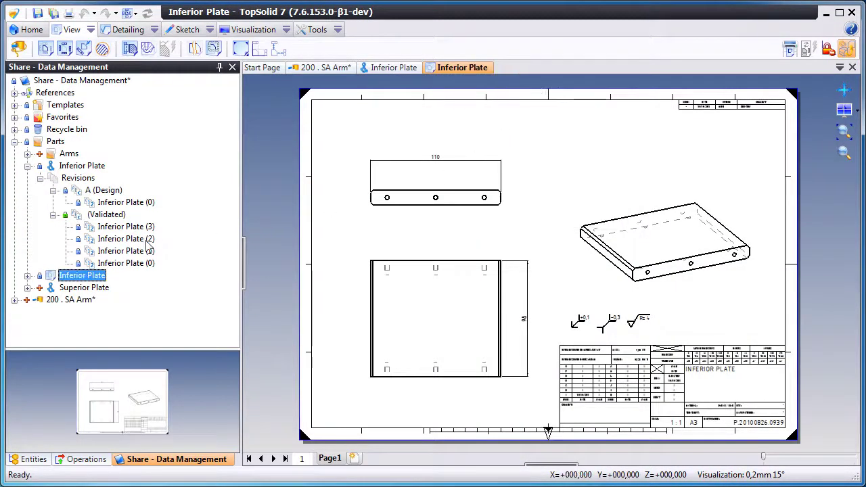
right_click(88, 275)
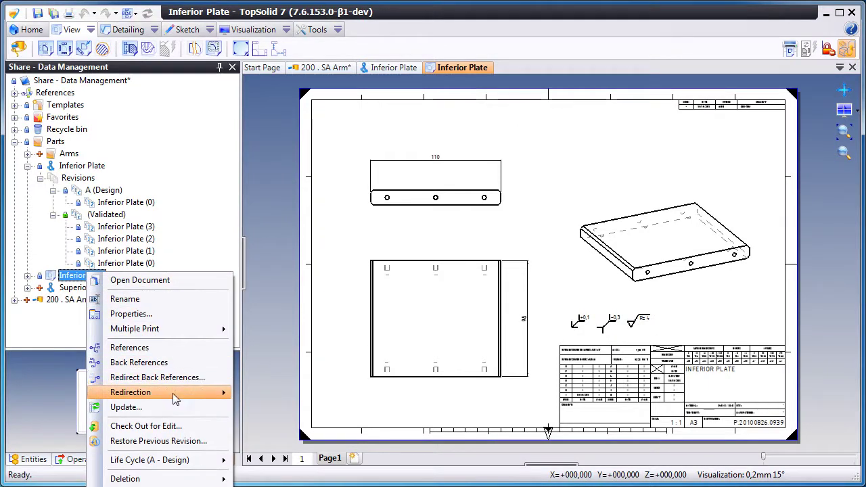
mouse_move(218, 398)
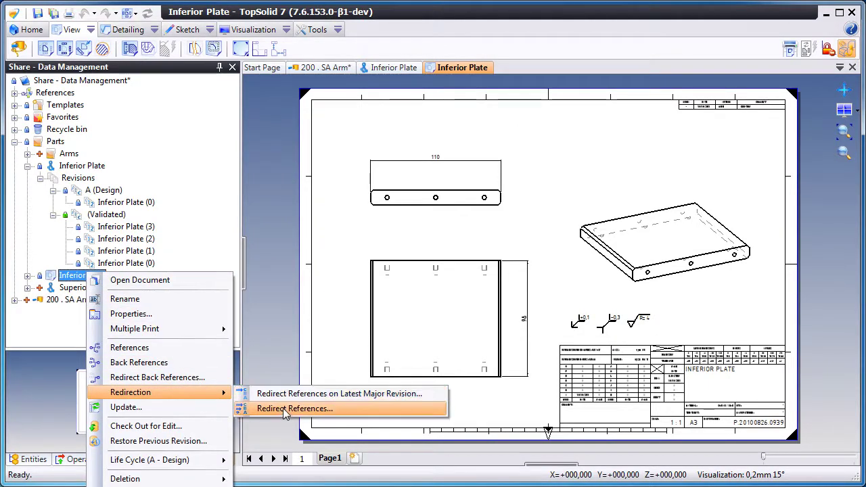
click(291, 397)
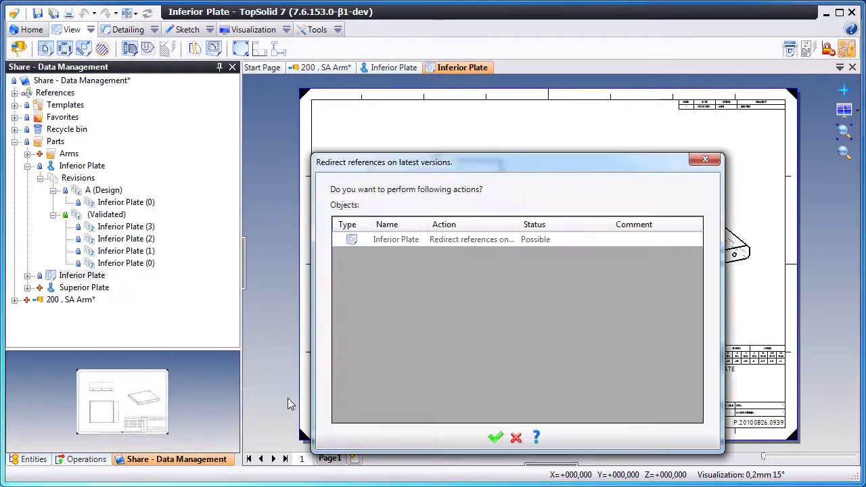
click(495, 438)
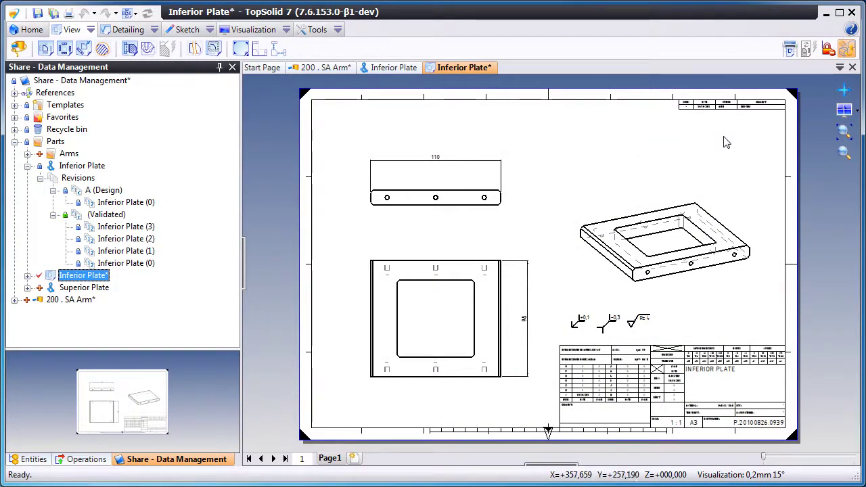
Step: Dimension the square opening's top-to-bottom height as 65 in the main view
scroll(718, 144, up, 2)
scroll(405, 338, up, 3)
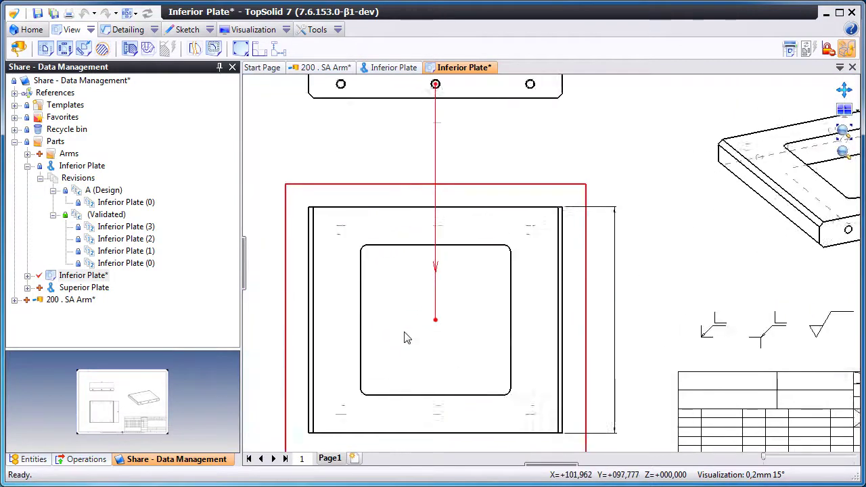
scroll(404, 337, up, 1)
click(123, 29)
click(92, 49)
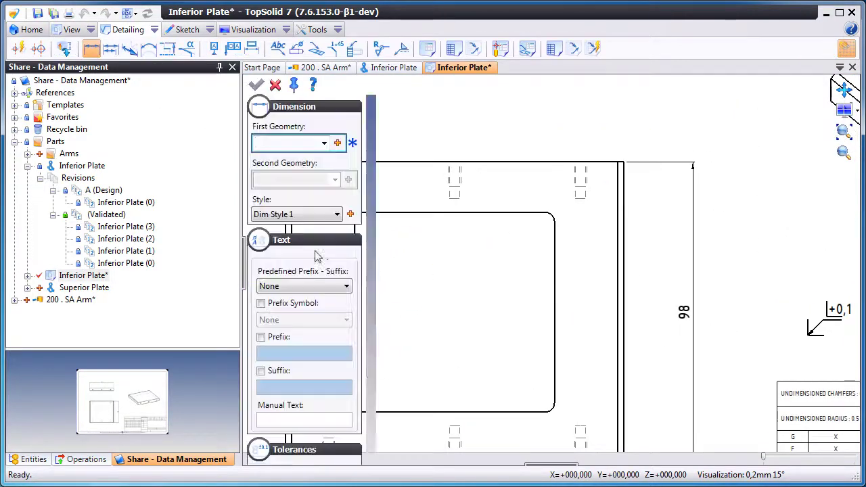
click(537, 191)
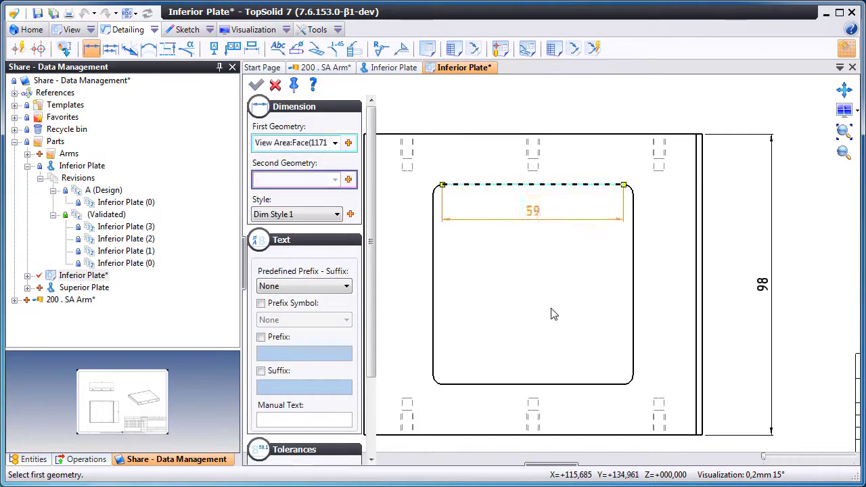
click(543, 383)
click(574, 309)
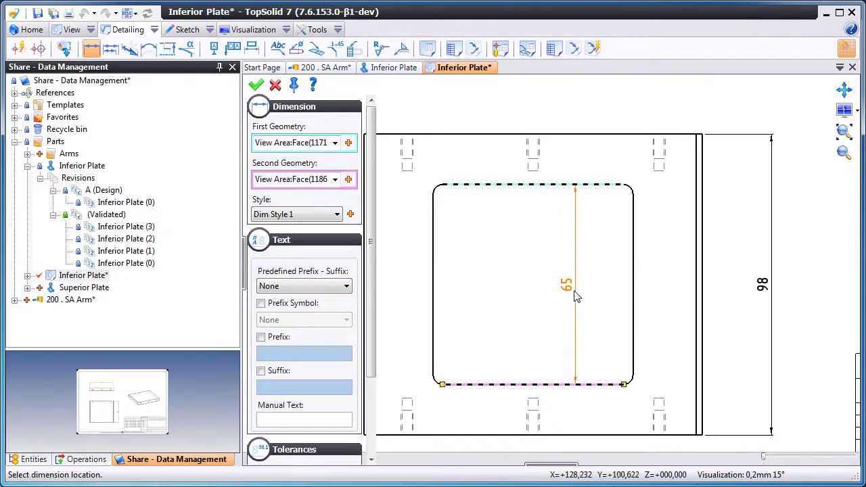
click(275, 85)
Step: Insert a new row below the first revision row of the index table and enter index A
scroll(446, 302, down, 6)
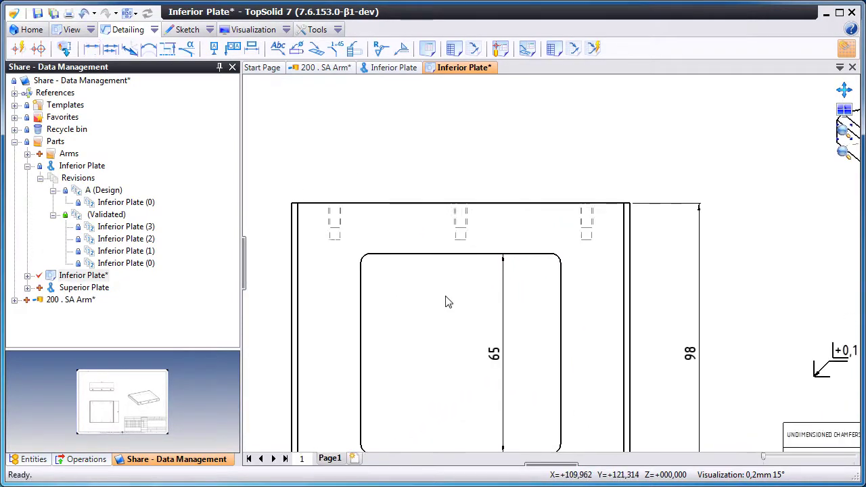
scroll(365, 386, up, 4)
scroll(599, 253, up, 3)
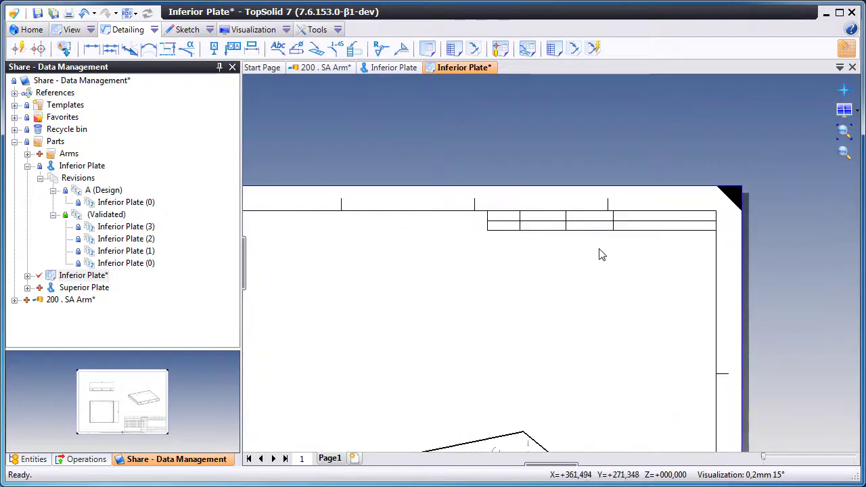
double_click(571, 231)
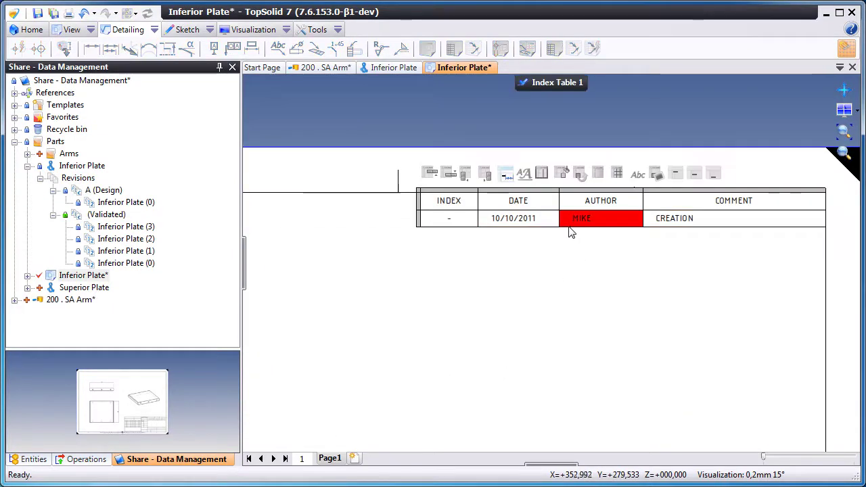
right_click(423, 220)
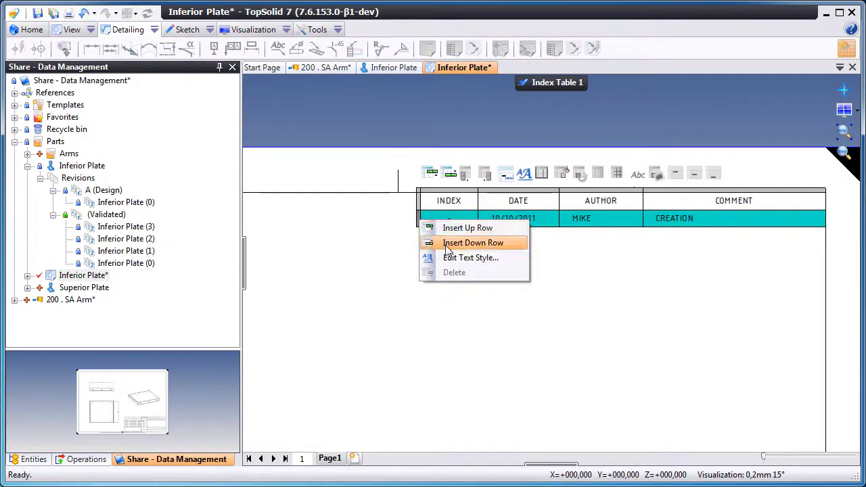
click(472, 242)
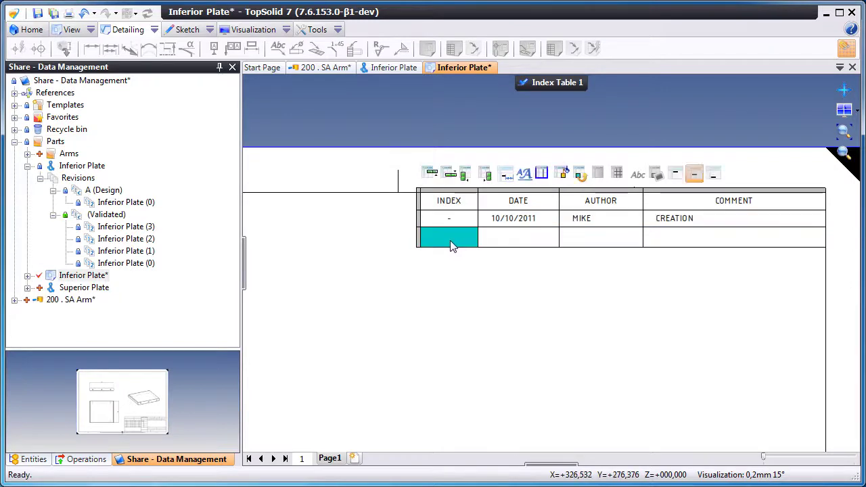
double_click(449, 239)
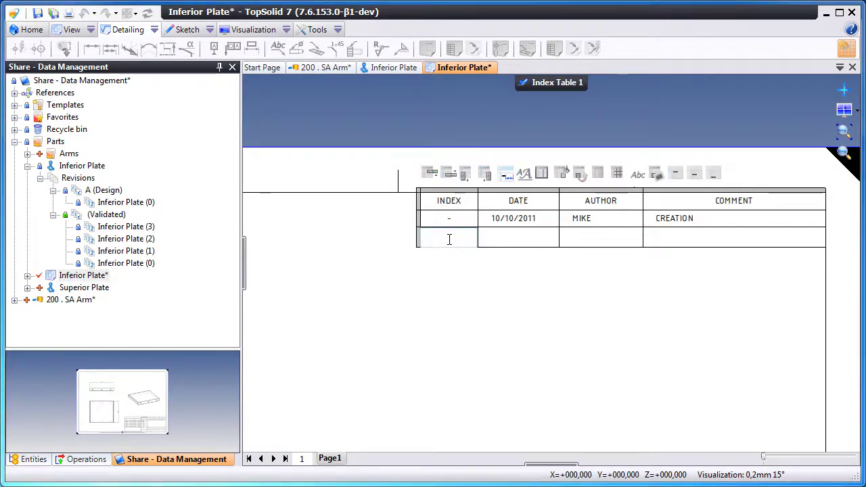
text(A)
click(515, 239)
Step: Fill the new row with date 15/10/2011, the author's name and comment ADD POCKET
double_click(514, 239)
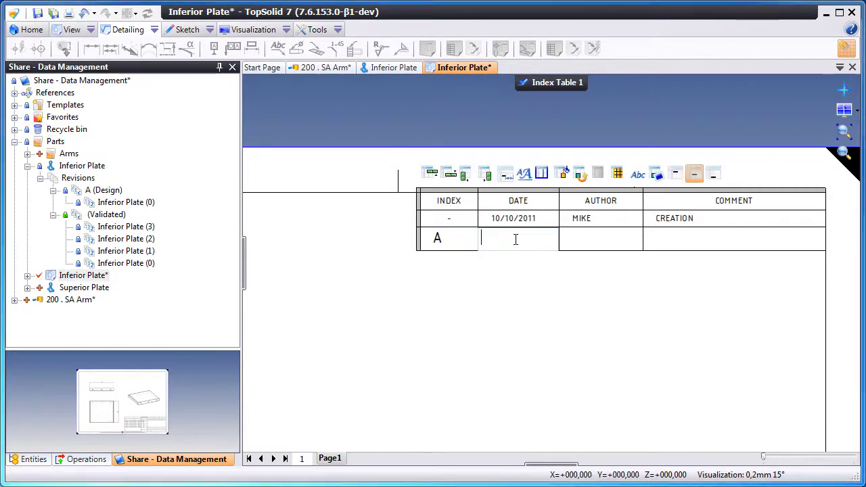
text(15/10/2011)
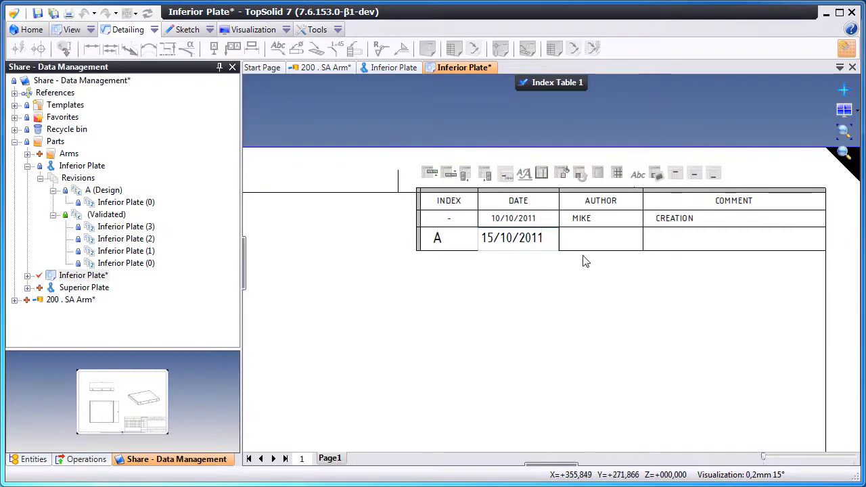
click(601, 240)
double_click(602, 240)
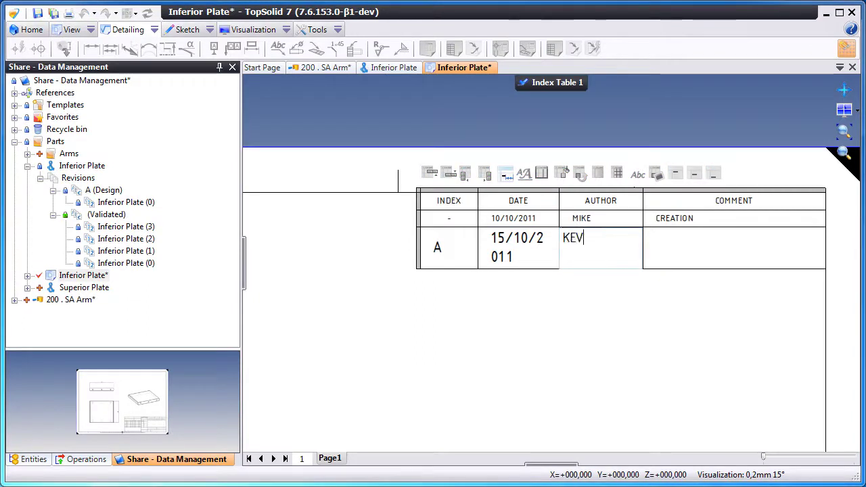
text(KEVIN)
click(685, 247)
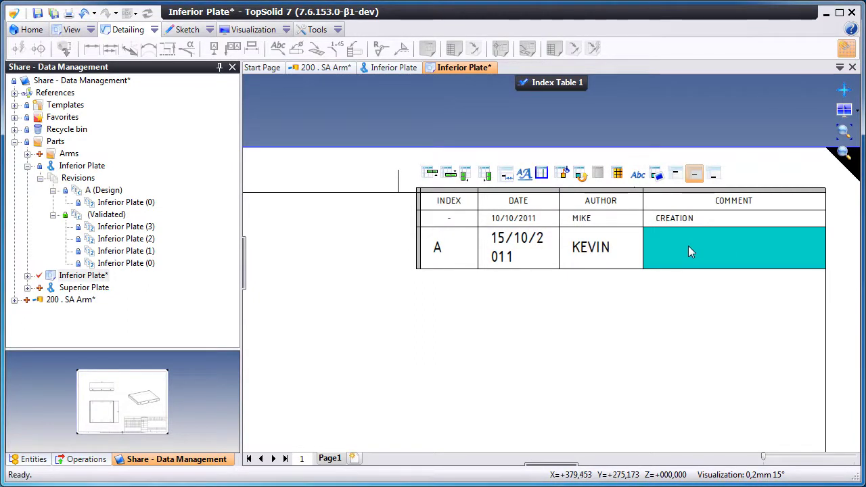
double_click(688, 246)
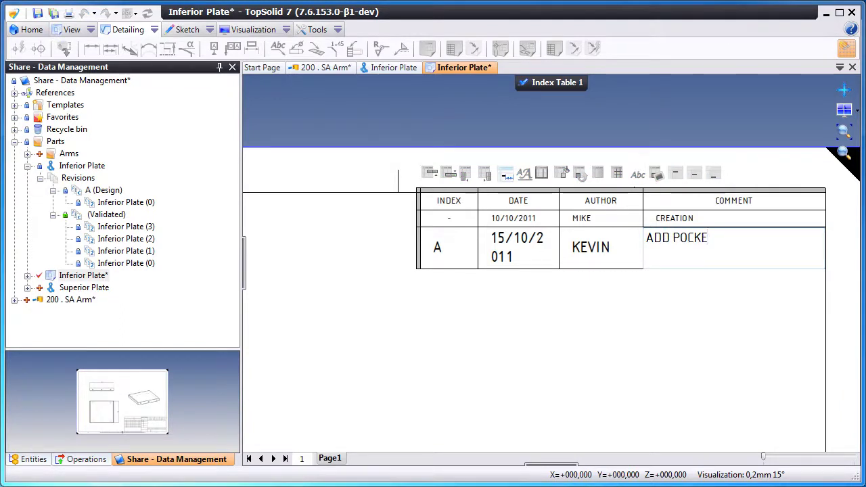
click(679, 306)
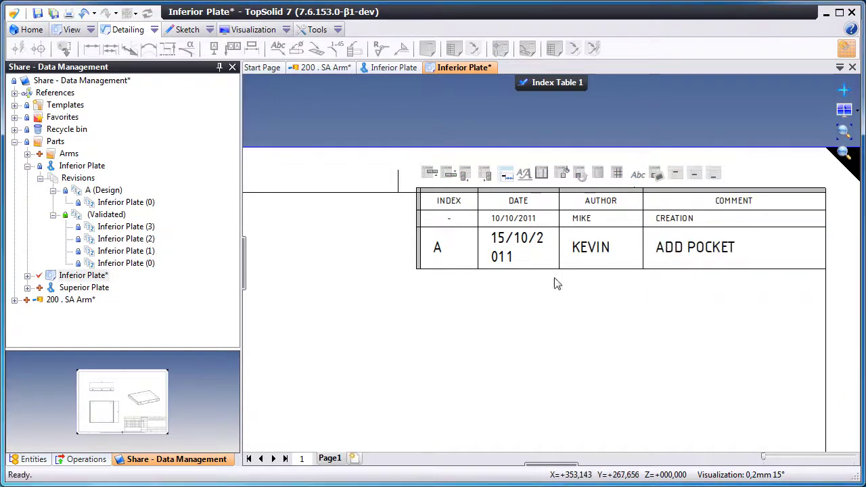
Step: Restyle revision row A with the TB - 4.5mm text style and finish editing the table
click(419, 249)
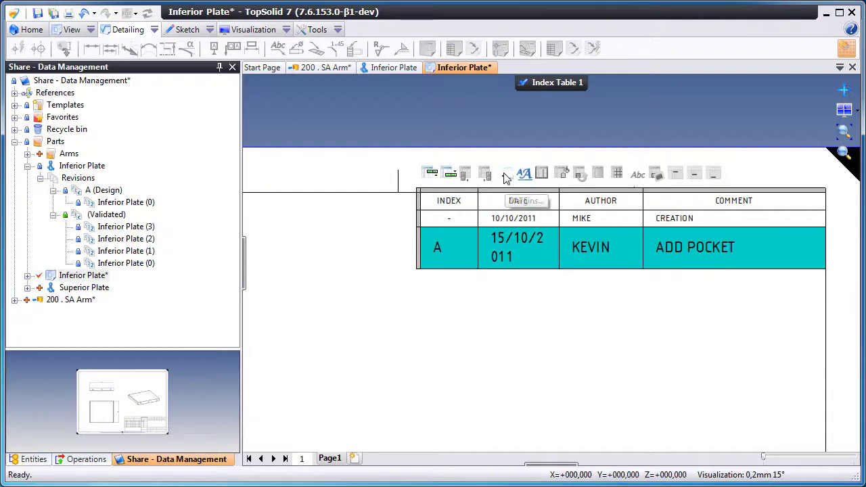
click(525, 174)
click(313, 142)
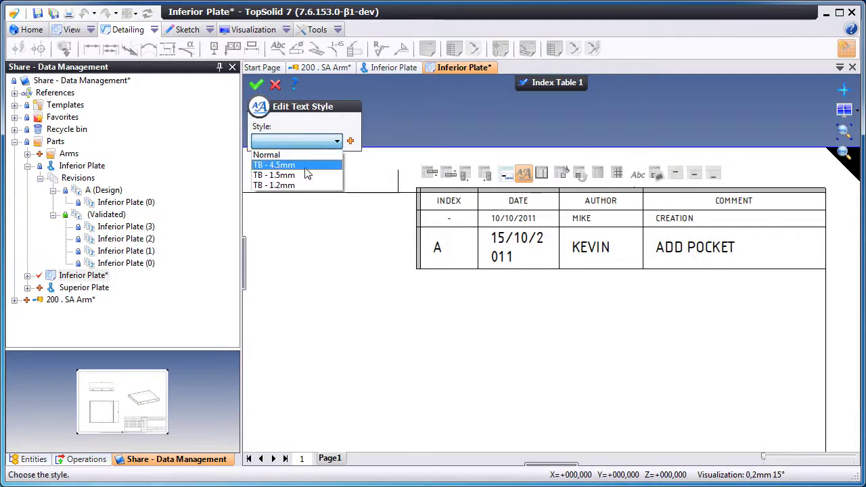
click(304, 173)
click(256, 85)
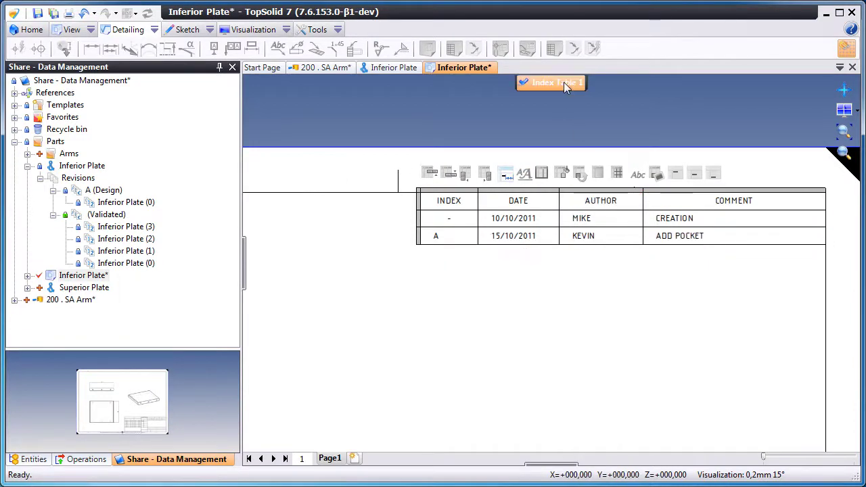
click(523, 82)
click(843, 131)
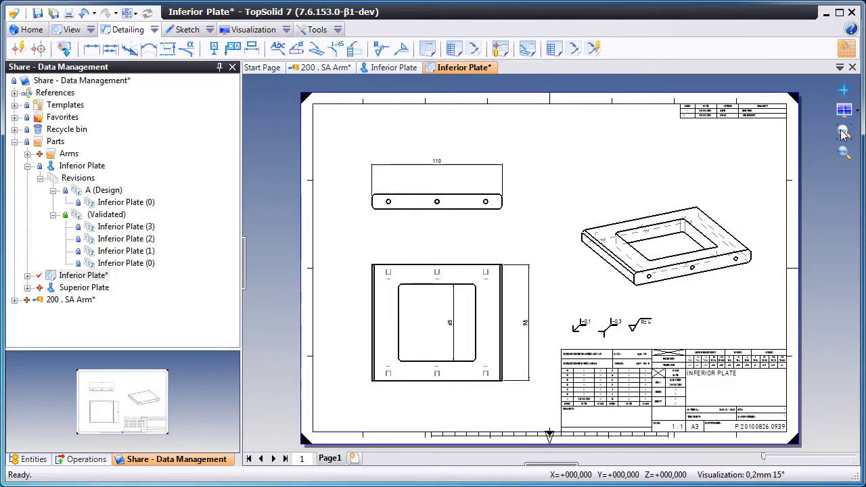
Step: Start a difference note for revision A using Difference Note Style 1
click(476, 49)
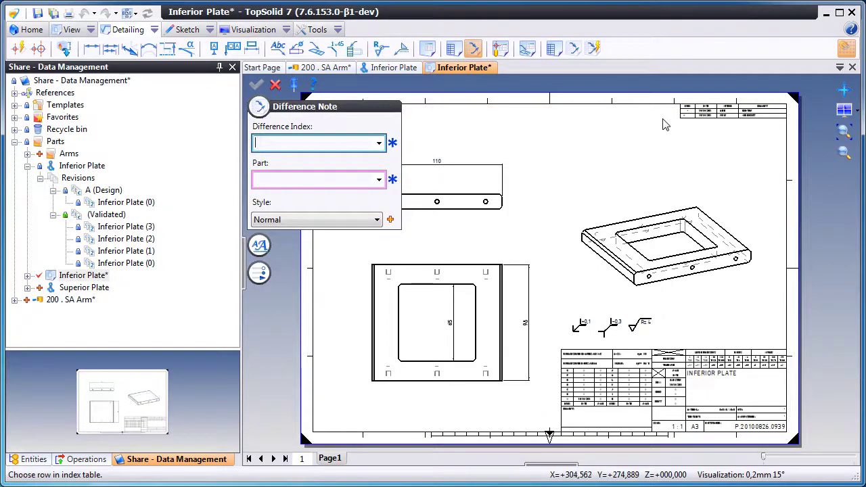
middle_drag(663, 122, 614, 198)
scroll(611, 220, up, 5)
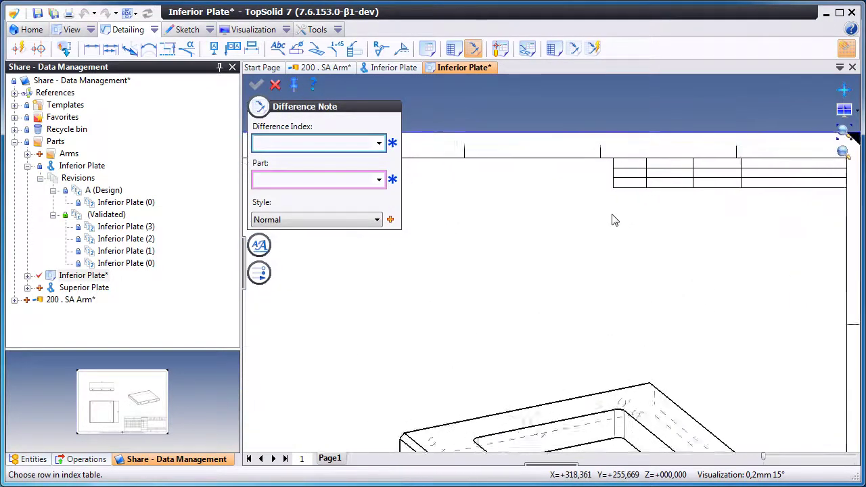
click(622, 203)
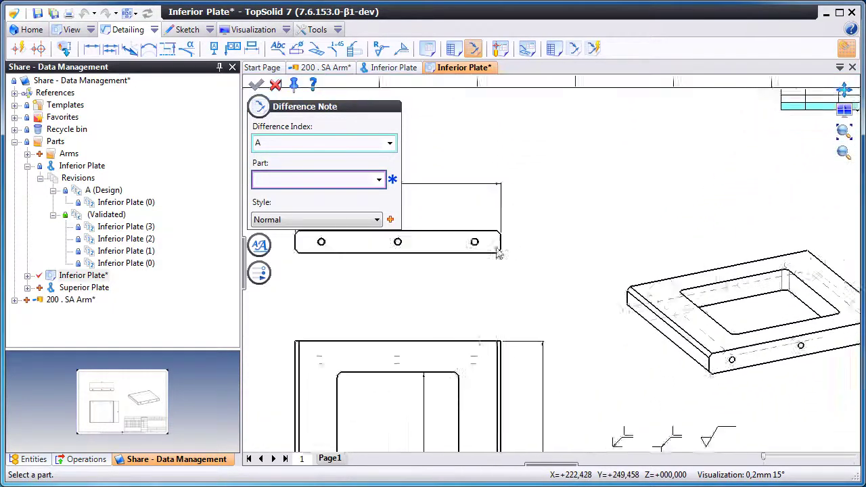
click(360, 219)
click(354, 241)
Step: Point the note at the pocket's top edge, place it above the plate view, and close the tool
click(350, 179)
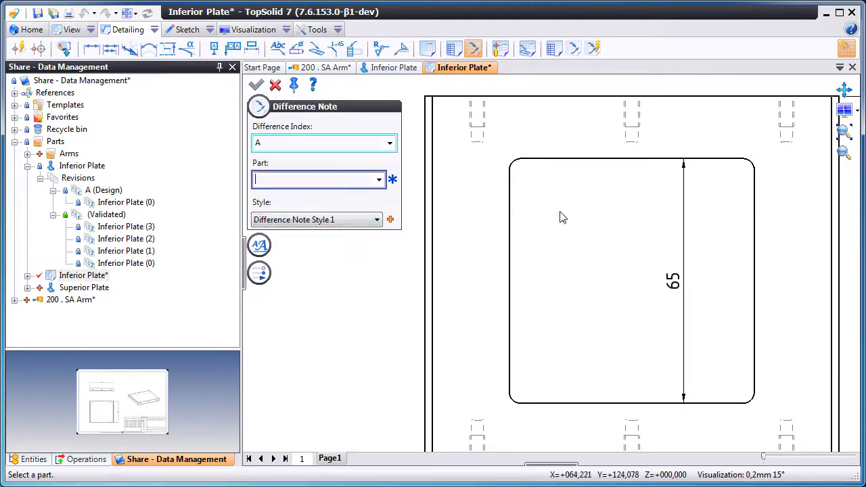
click(579, 167)
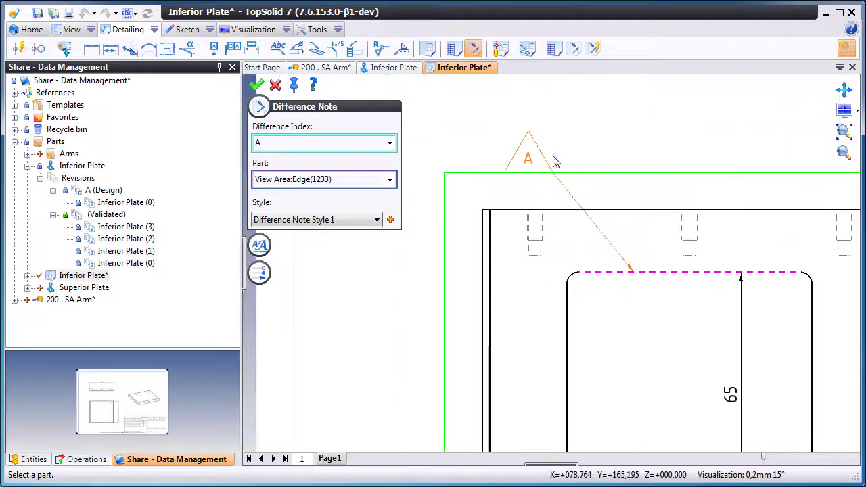
click(546, 153)
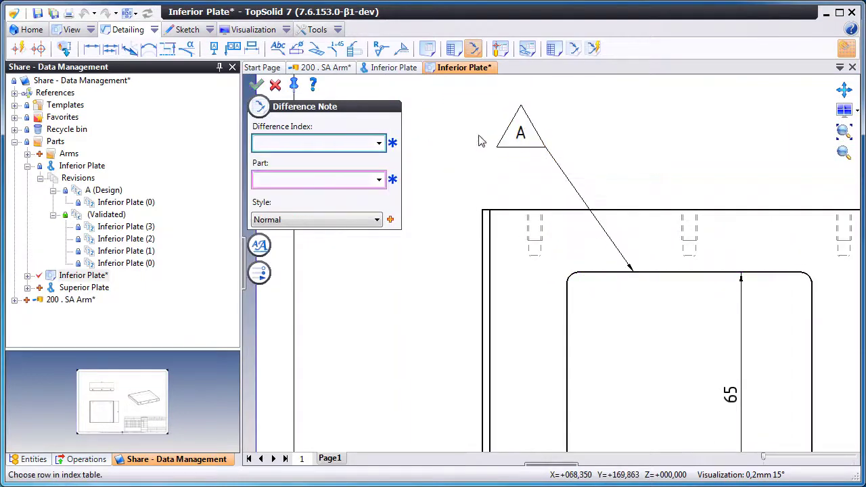
click(275, 83)
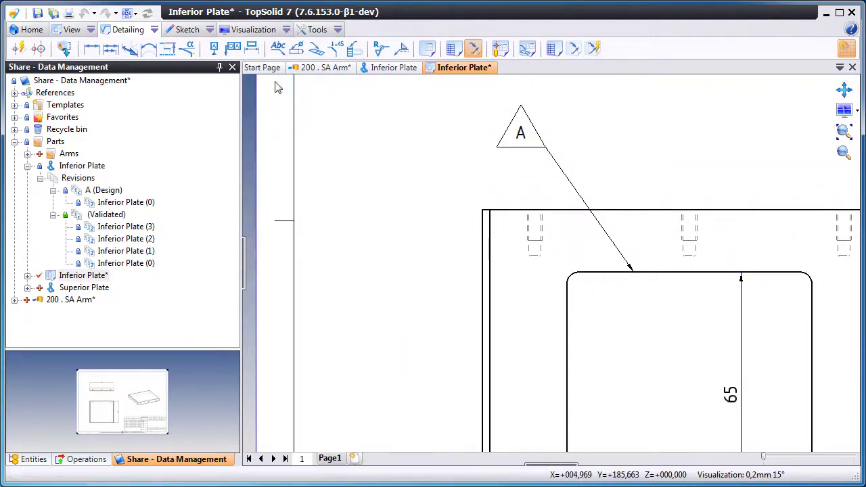
click(843, 131)
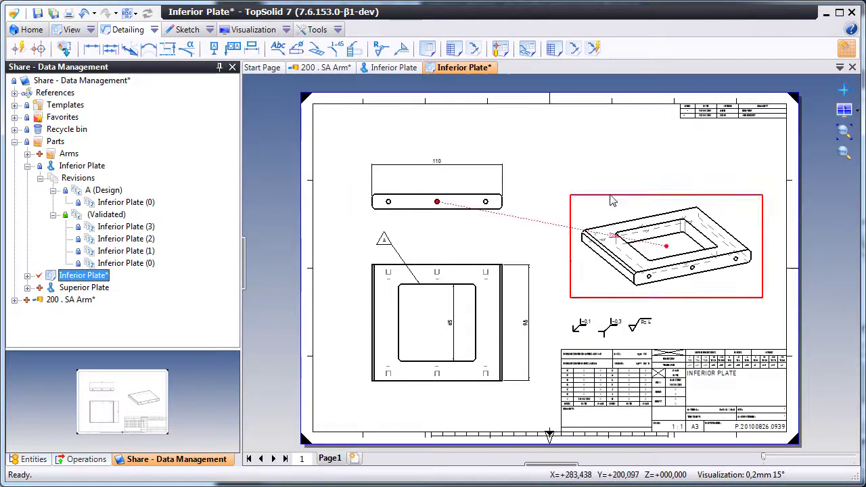
right_click(455, 68)
Step: Check in the Inferior Plate drawing, then compare both check-in versions in its History
click(492, 138)
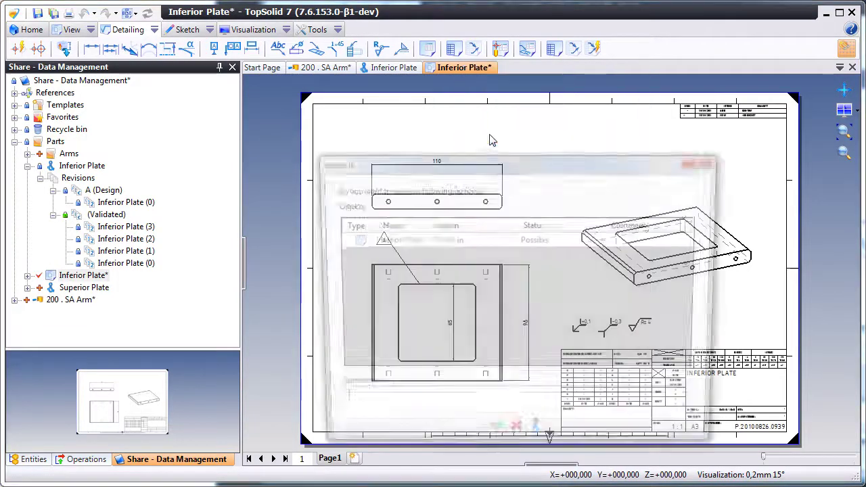
click(492, 437)
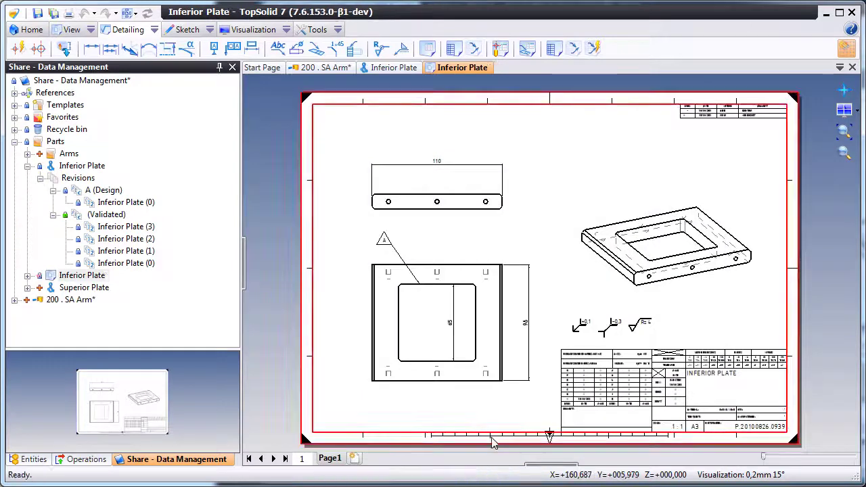
click(27, 166)
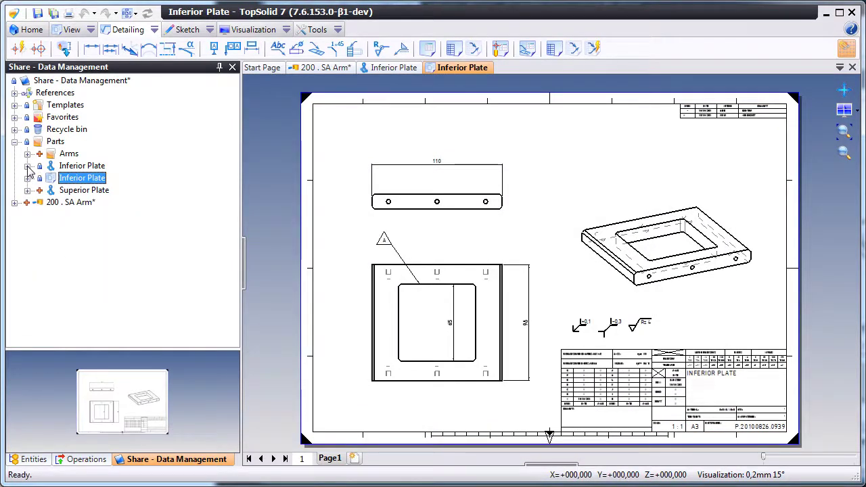
right_click(68, 180)
mouse_move(188, 440)
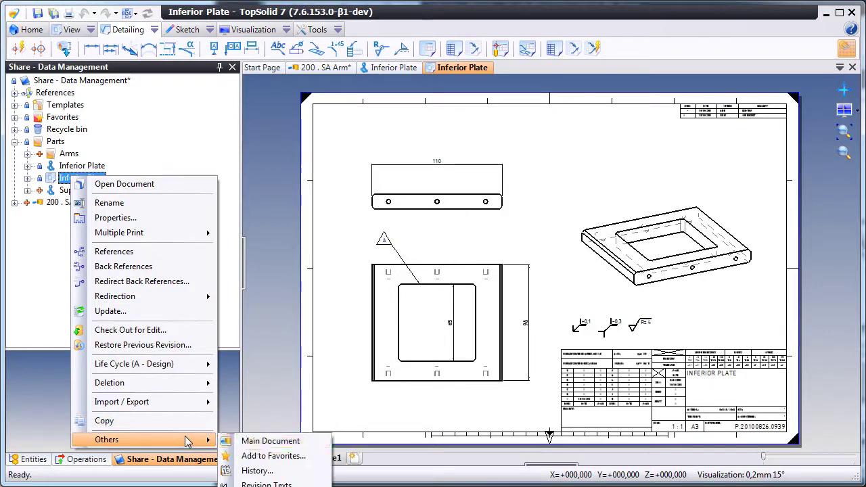
click(256, 471)
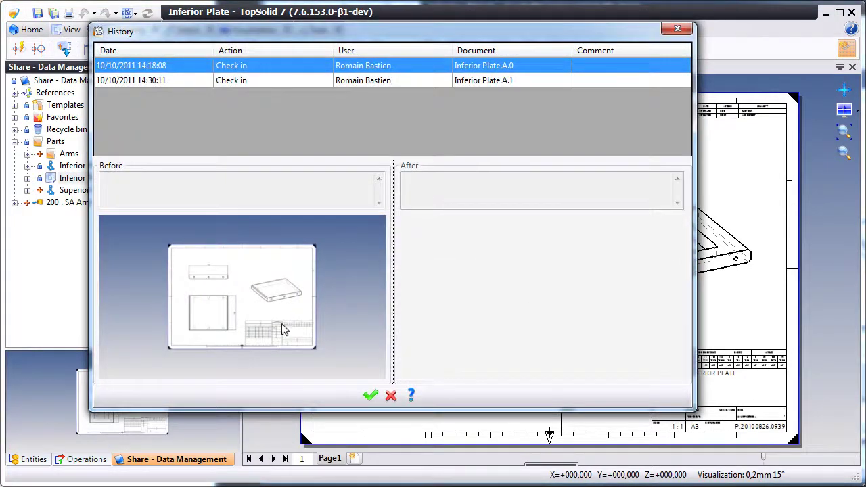
ctrl+click(384, 80)
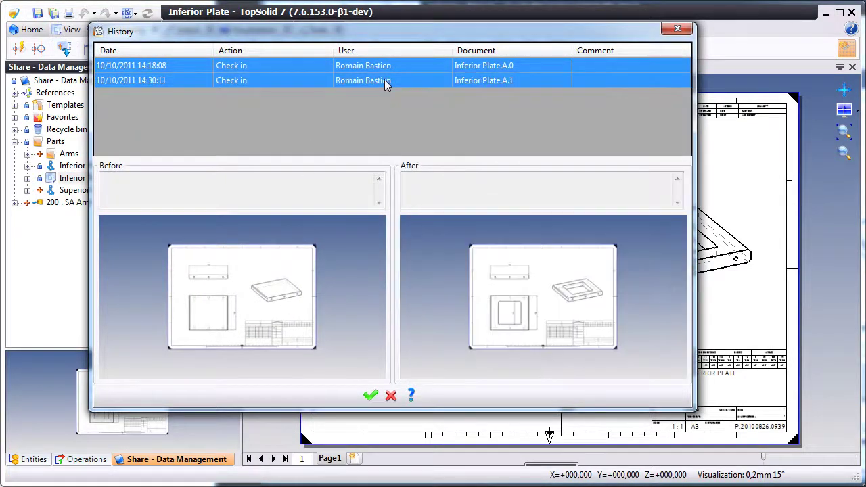